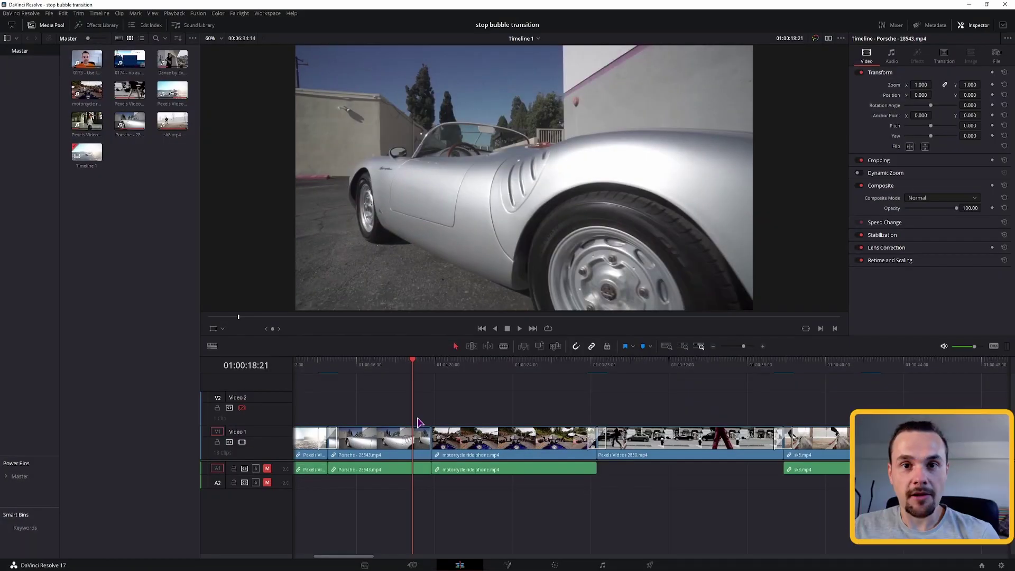
Place a Blur Dissolve from Video Transitions on the Porsche-to-motorcycle cut on V1.
{"action": "left_click", "coordinate": [102, 27]}
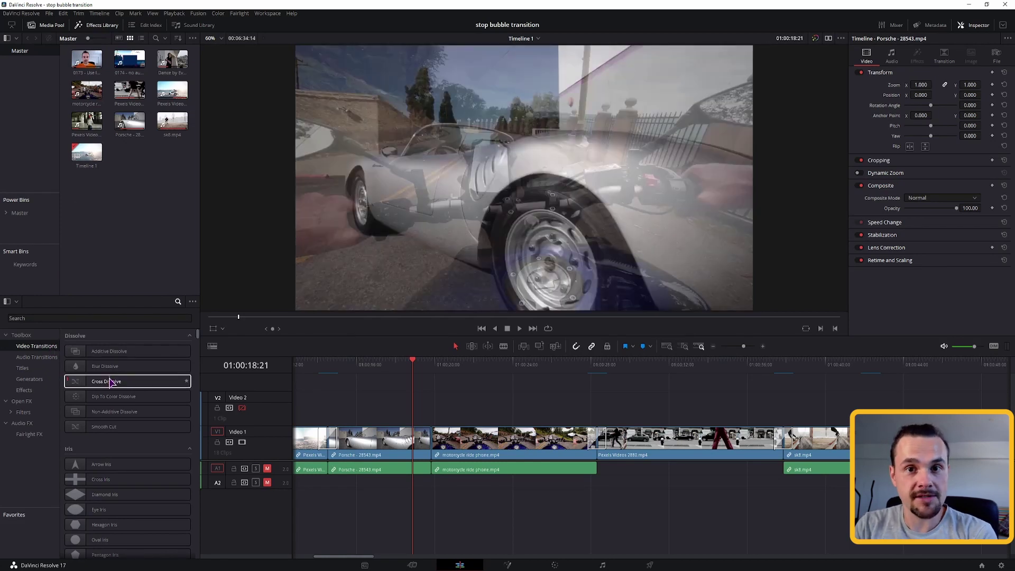
{"action": "scroll", "coordinate": [111, 386], "scroll_direction": "down", "scroll_amount": 15}
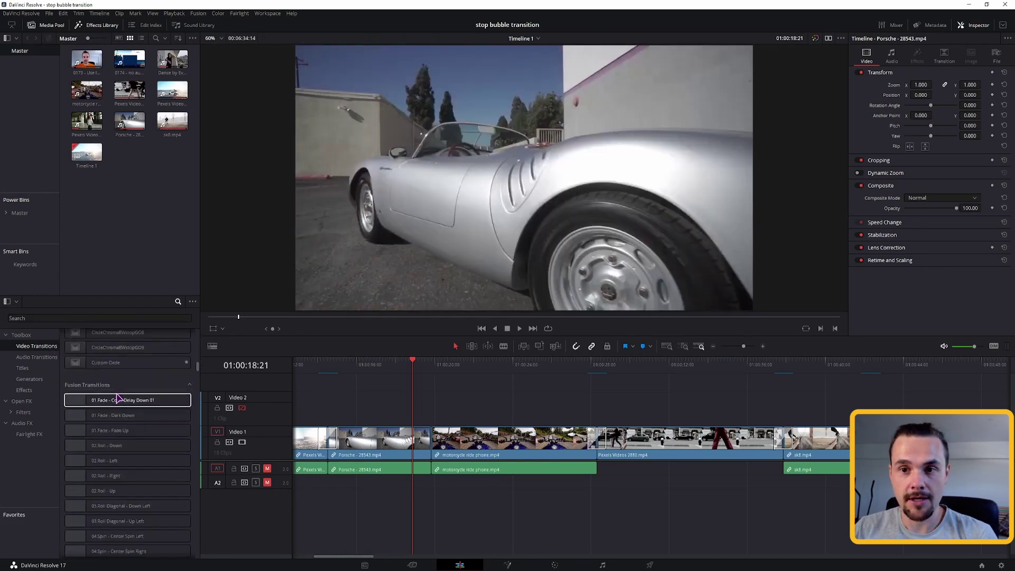
{"action": "scroll", "coordinate": [118, 397], "scroll_direction": "up", "scroll_amount": 2}
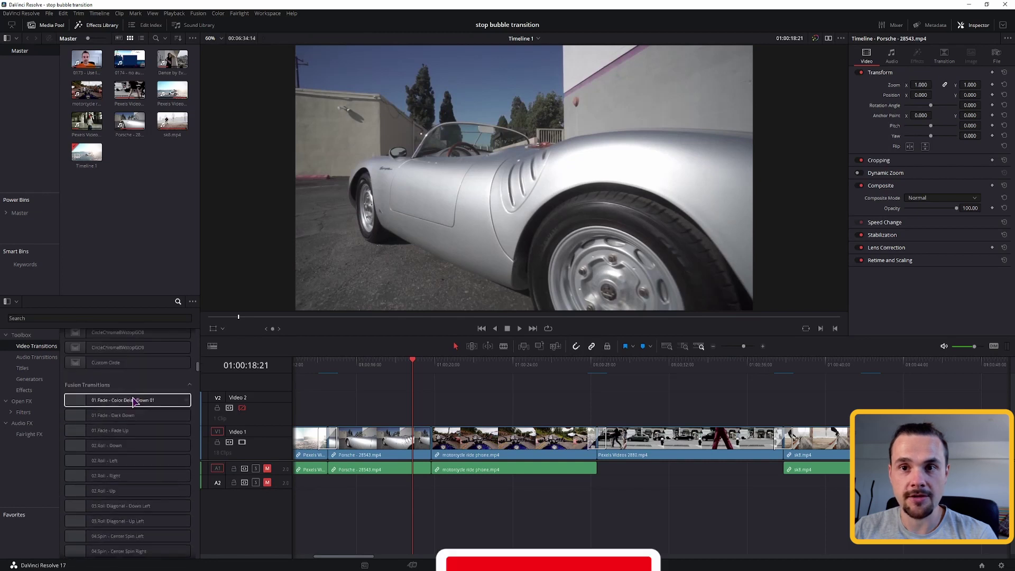
{"action": "scroll", "coordinate": [159, 423], "scroll_direction": "up", "scroll_amount": 12}
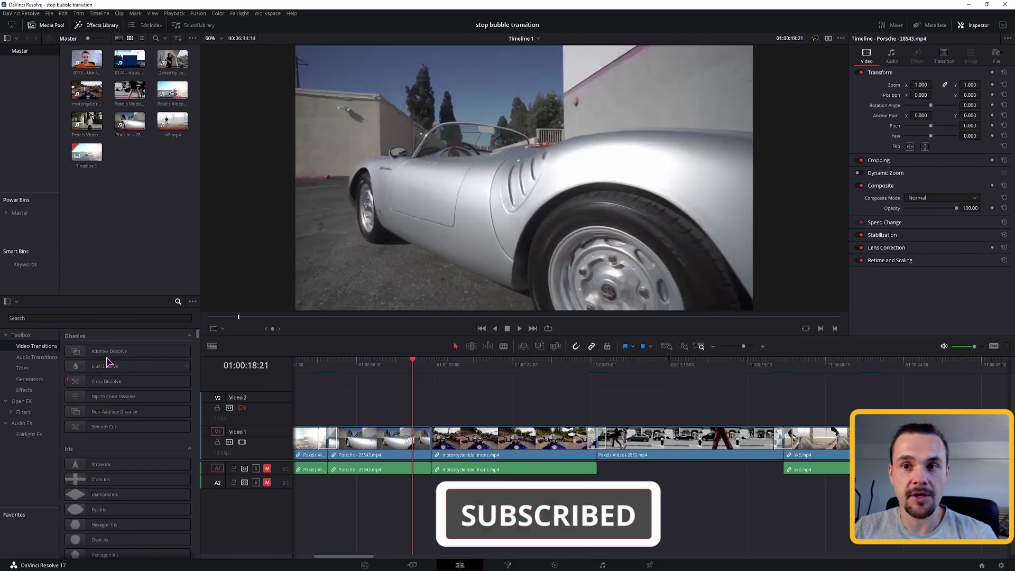
{"action": "left_click_drag", "start_coordinate": [98, 366], "coordinate": [433, 436]}
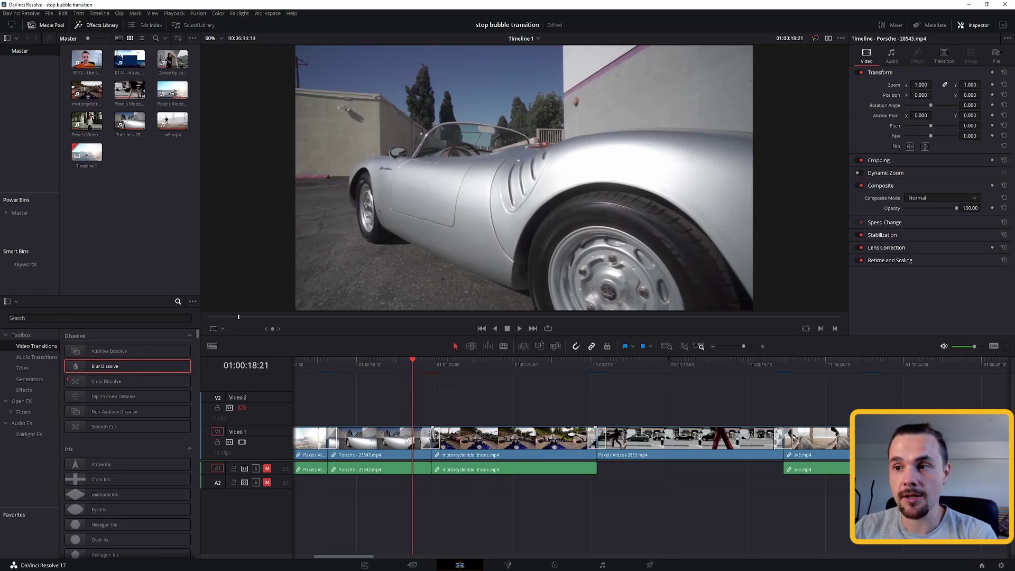
Convert the Blur Dissolve to a Fusion cross dissolve and open it in the Fusion page.
{"action": "right_click", "coordinate": [427, 443]}
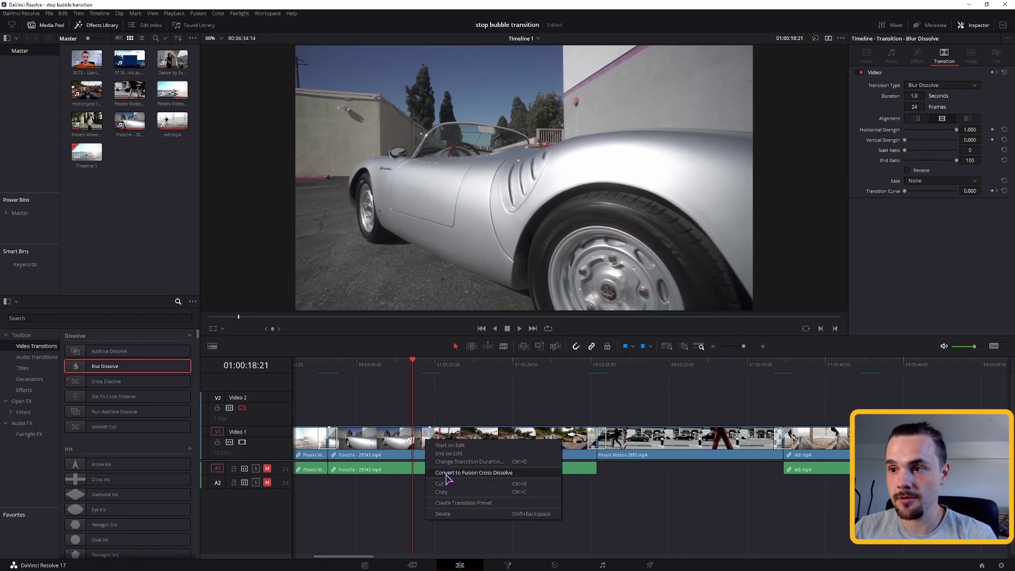
{"action": "left_click", "coordinate": [446, 474]}
{"action": "right_click", "coordinate": [426, 440]}
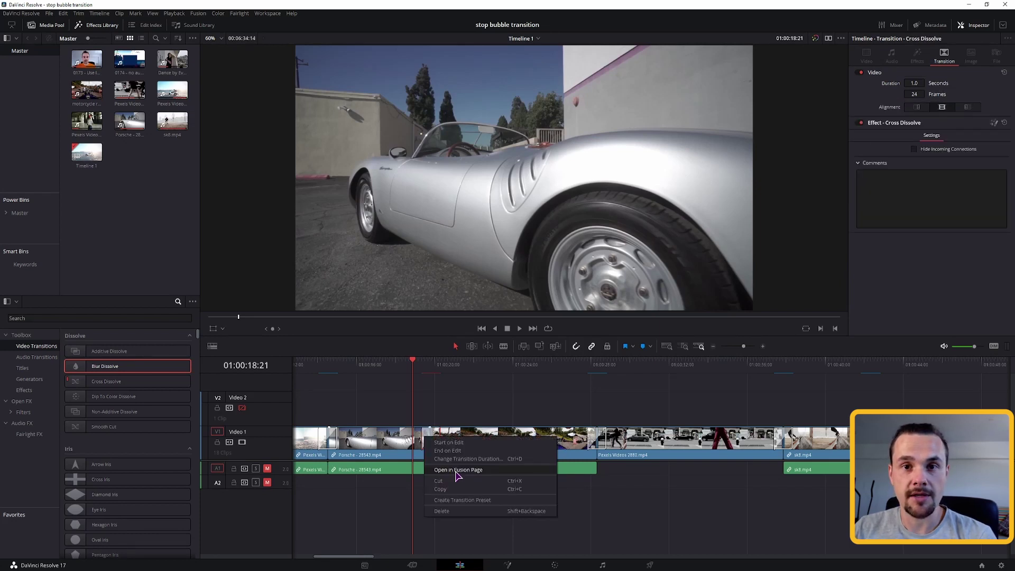
{"action": "left_click", "coordinate": [457, 469]}
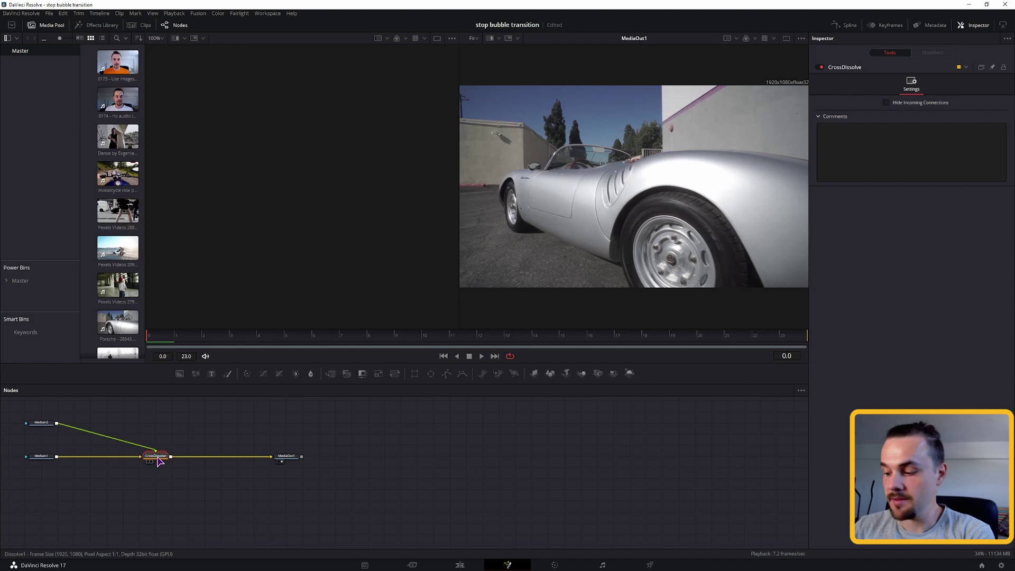
Delete the CrossDissolve node, view MediaIn2 in the left viewer, and return to Edit.
{"action": "key", "text": "Delete"}
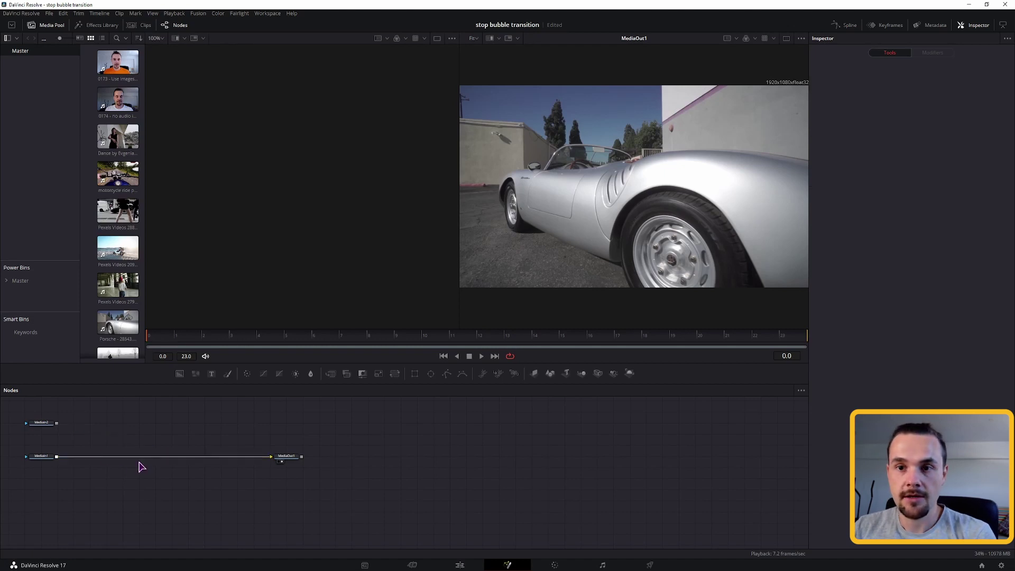
{"action": "left_click", "coordinate": [40, 424]}
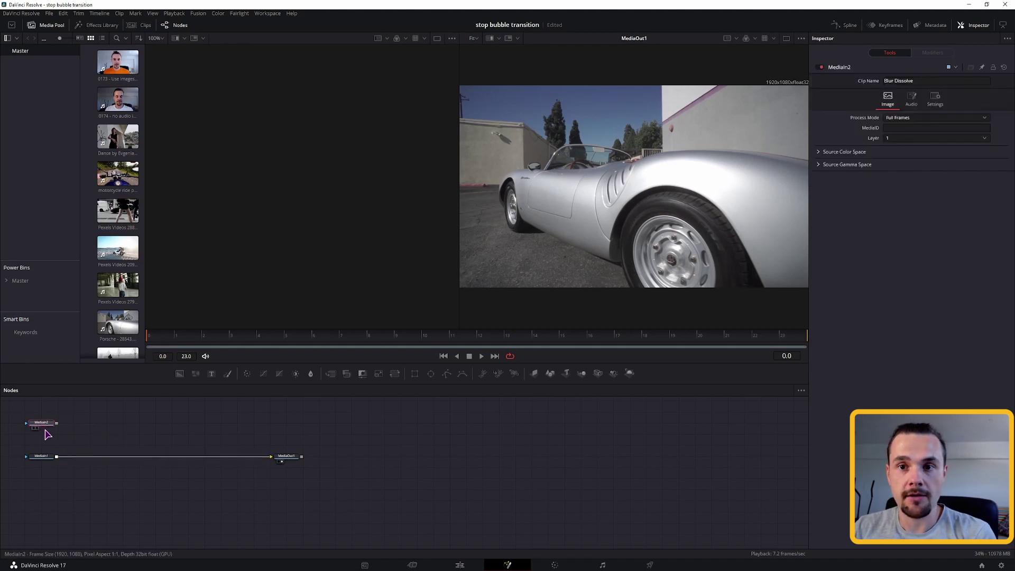
{"action": "key", "text": "1"}
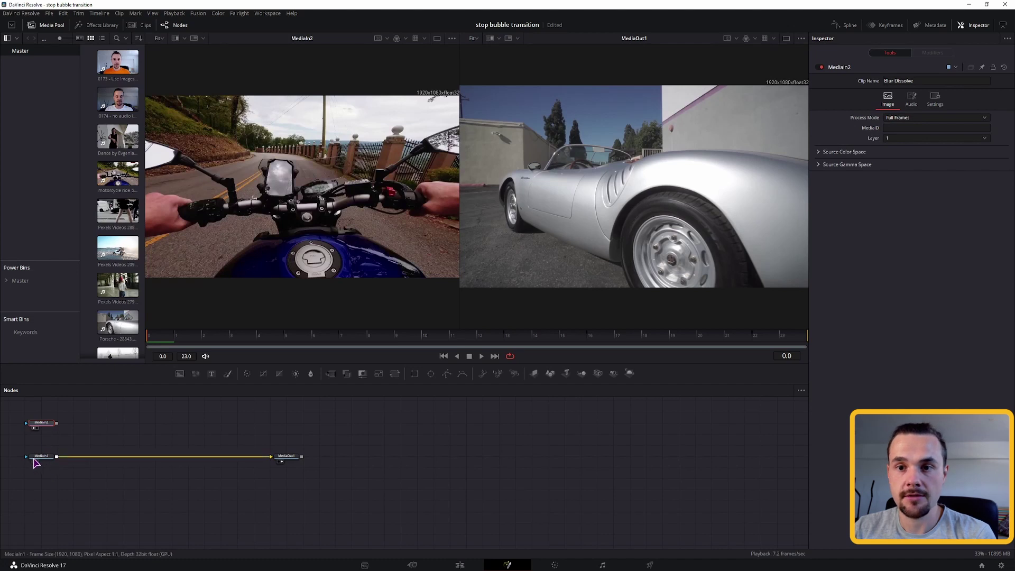
{"action": "key", "text": "shift+4"}
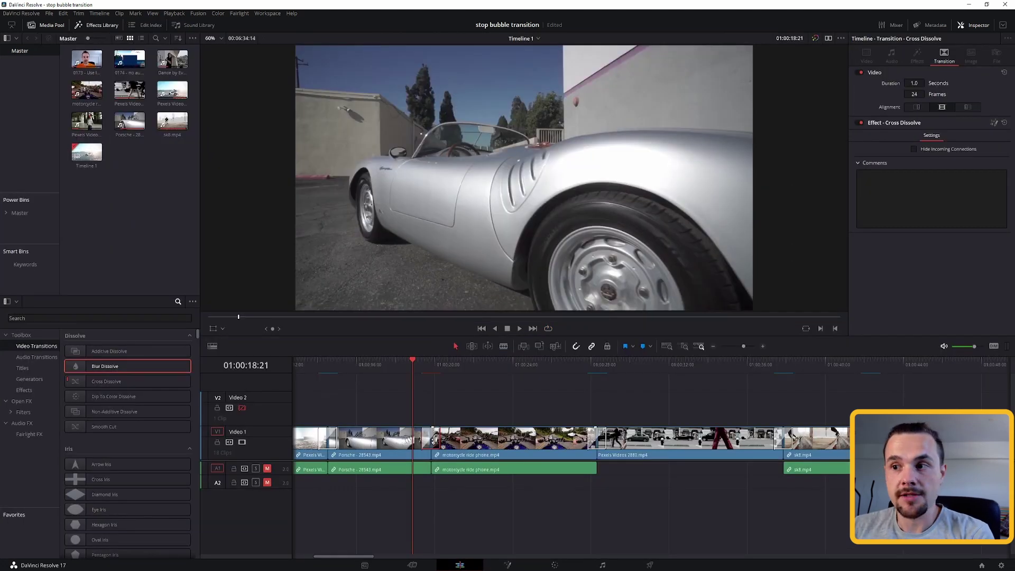
{"action": "left_click", "coordinate": [588, 369]}
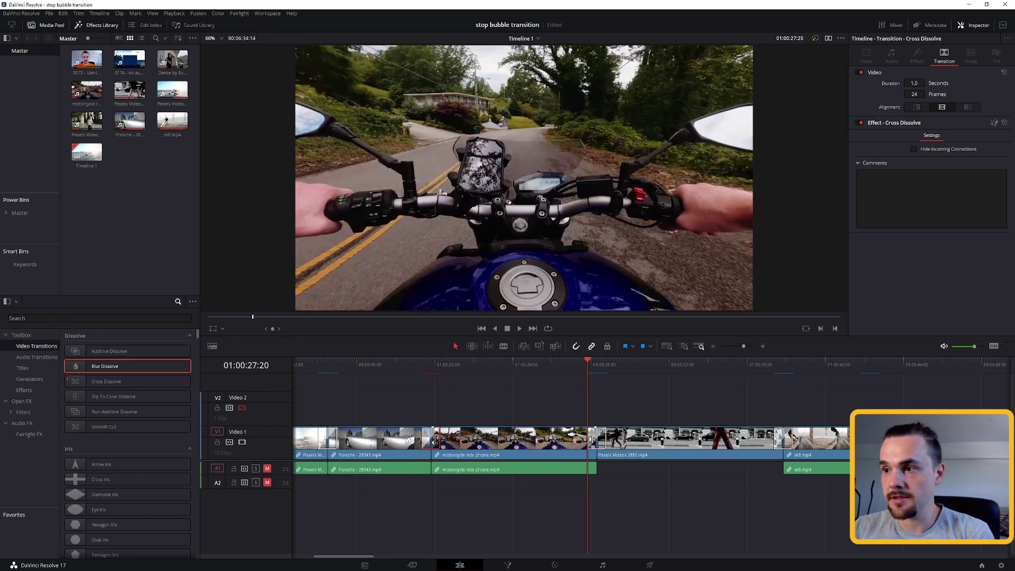
{"action": "key", "text": "space"}
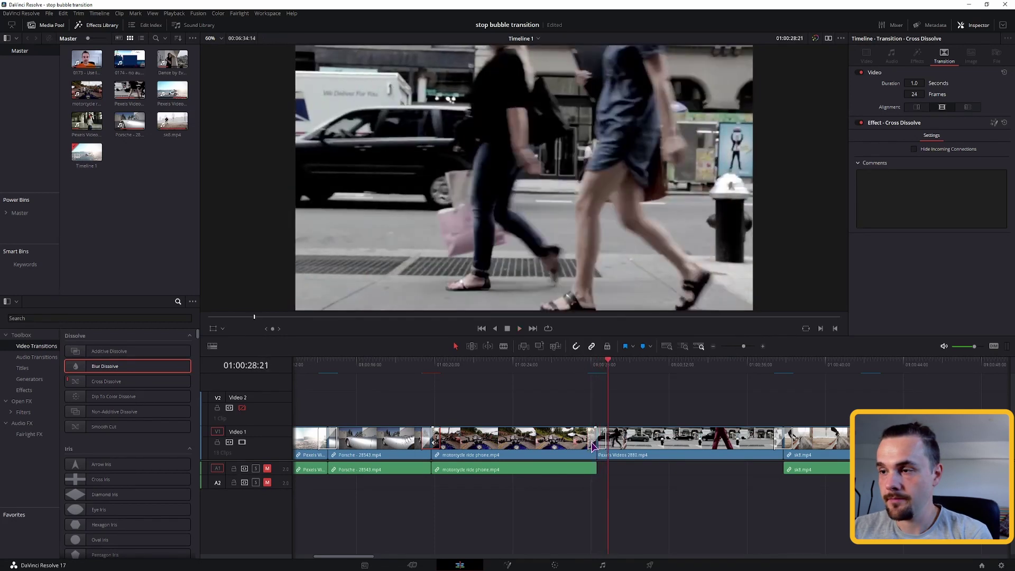
{"action": "right_click", "coordinate": [592, 443]}
{"action": "left_click", "coordinate": [609, 477]}
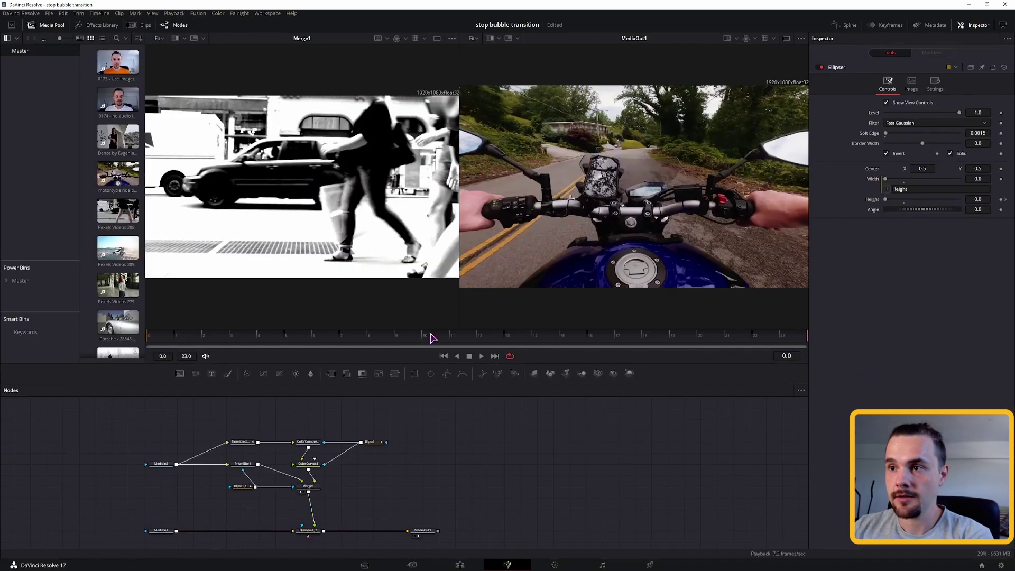
{"action": "left_click_drag", "start_coordinate": [415, 340], "coordinate": [478, 339]}
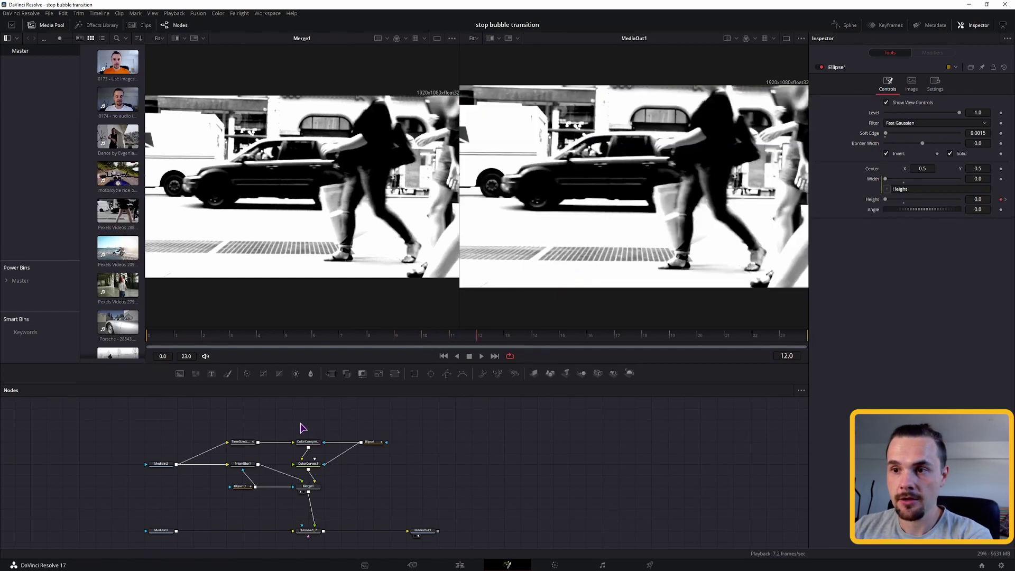
{"action": "left_click_drag", "start_coordinate": [290, 423], "coordinate": [332, 474]}
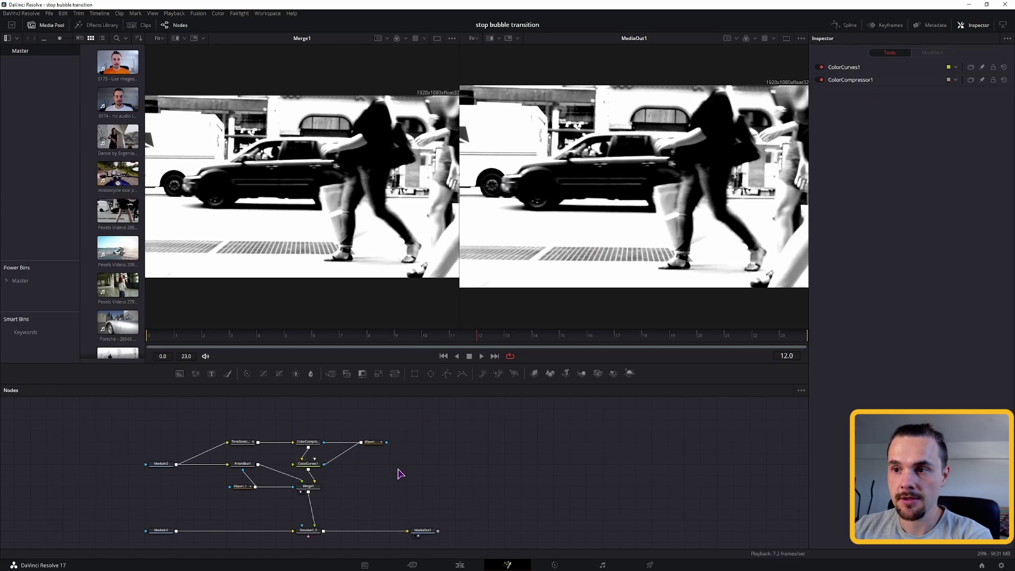
{"action": "left_click", "coordinate": [370, 442]}
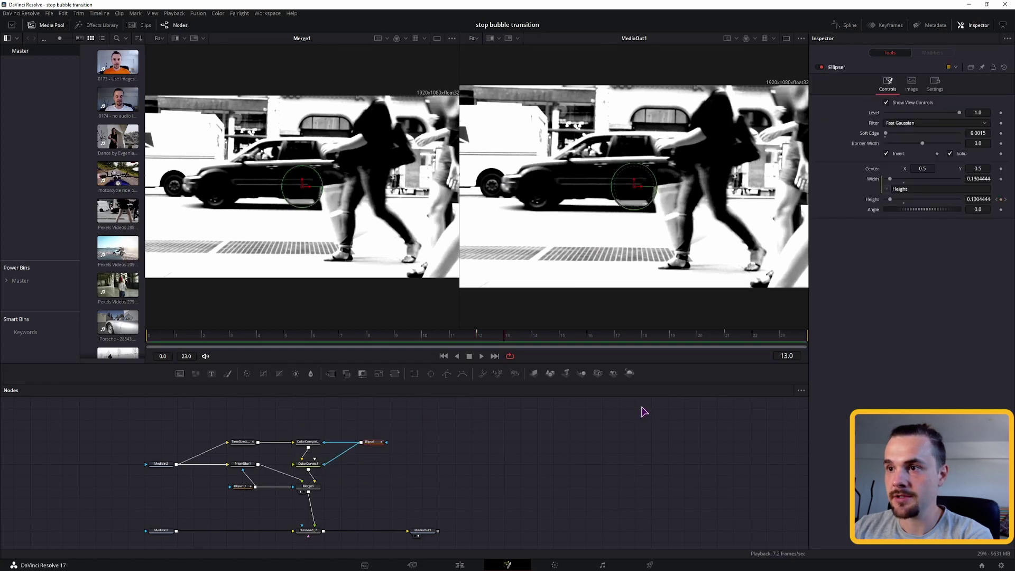
{"action": "key", "text": "Right"}
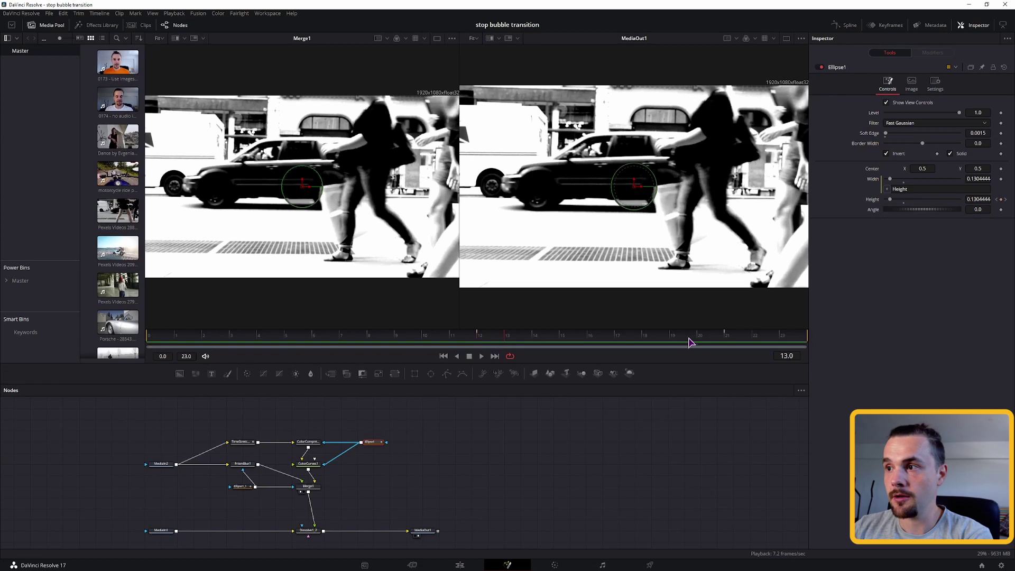
{"action": "left_click", "coordinate": [727, 337]}
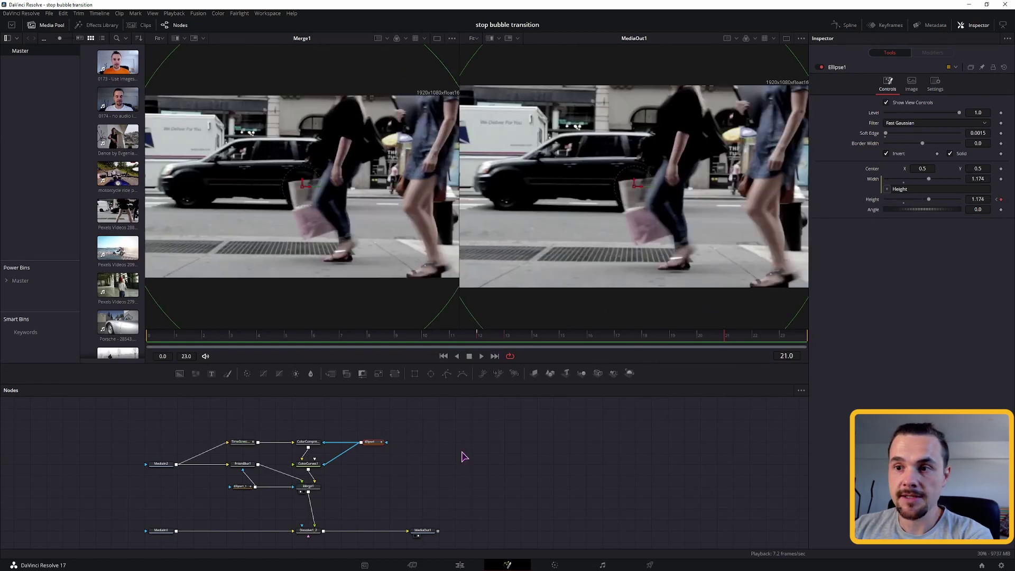
{"action": "left_click", "coordinate": [241, 465]}
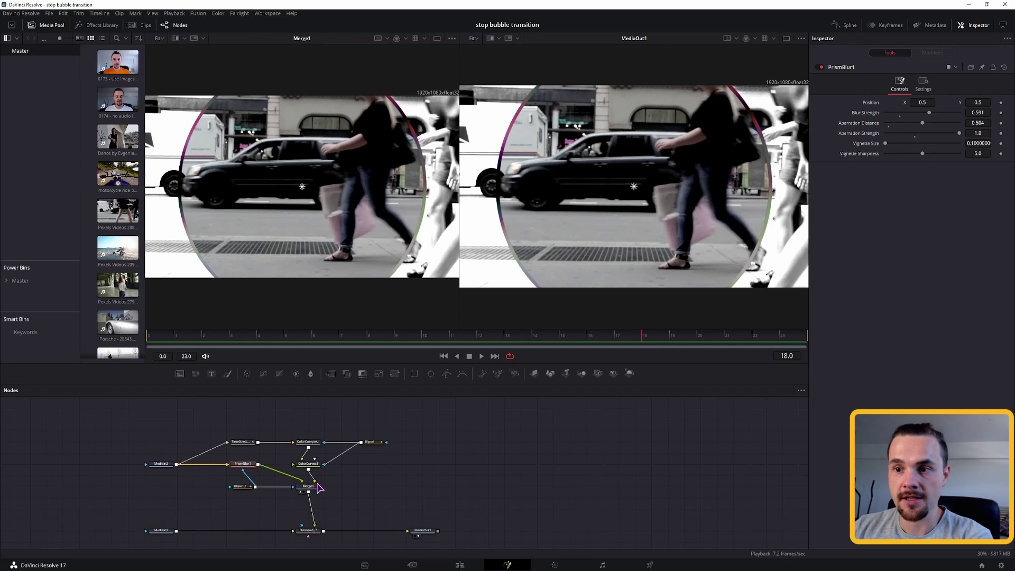
{"action": "left_click", "coordinate": [309, 532]}
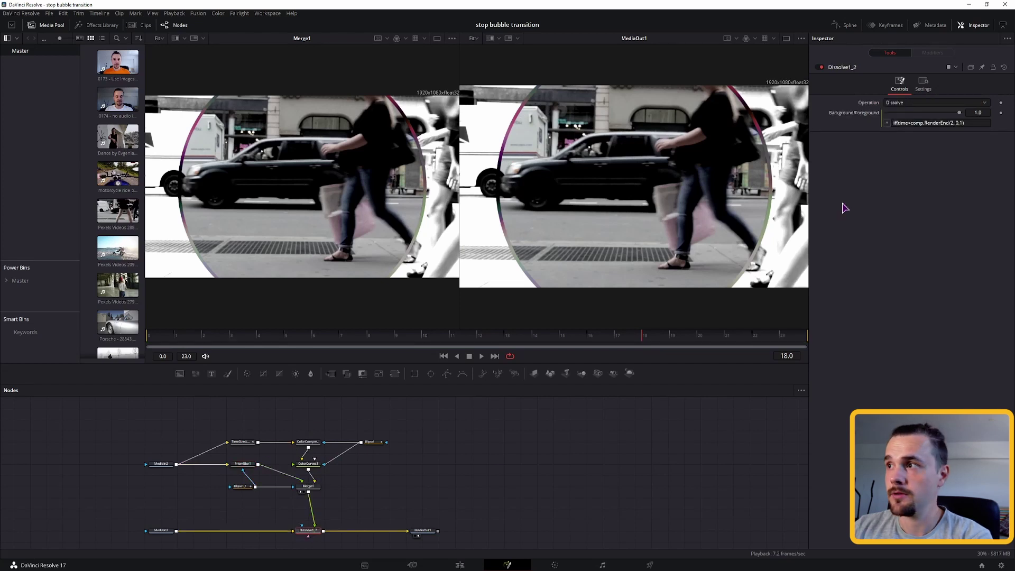
{"action": "left_click", "coordinate": [370, 441]}
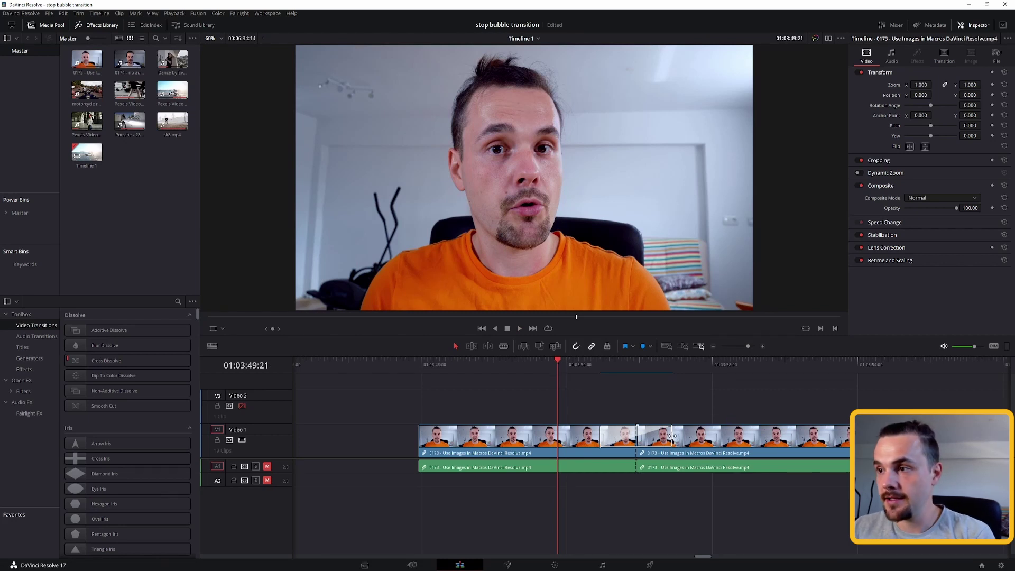
Lengthen the transition to about 2.5 seconds, play it, and open it in Fusion.
{"action": "left_click_drag", "start_coordinate": [671, 434], "coordinate": [731, 445]}
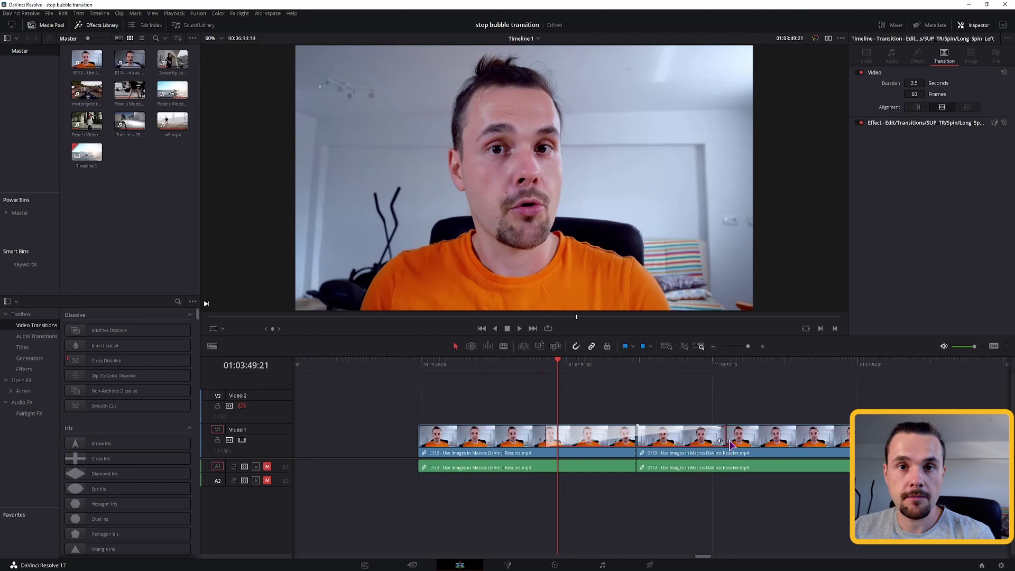
{"action": "key", "text": "space"}
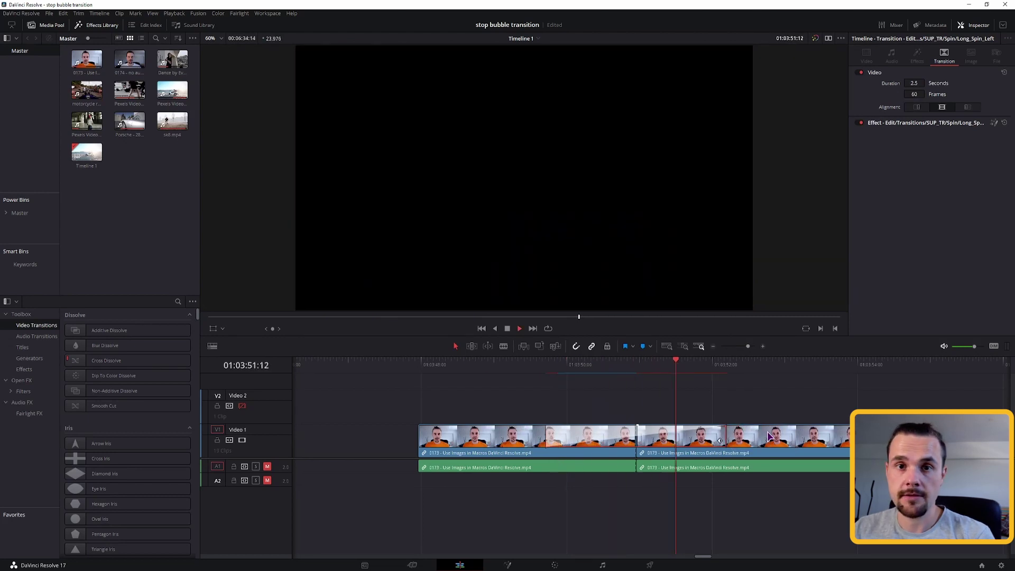
{"action": "key", "text": "space"}
{"action": "right_click", "coordinate": [589, 443]}
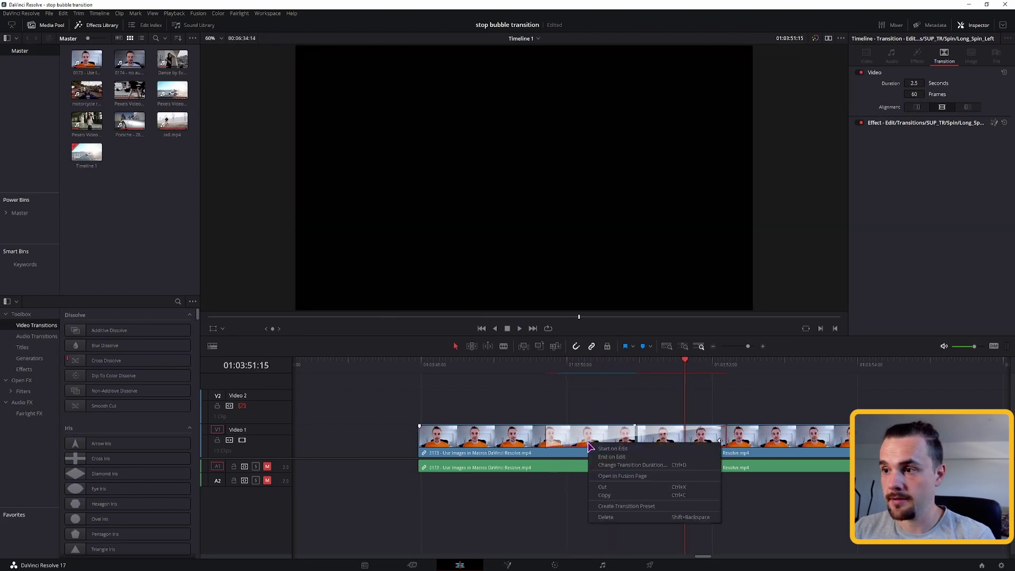
{"action": "left_click", "coordinate": [624, 477]}
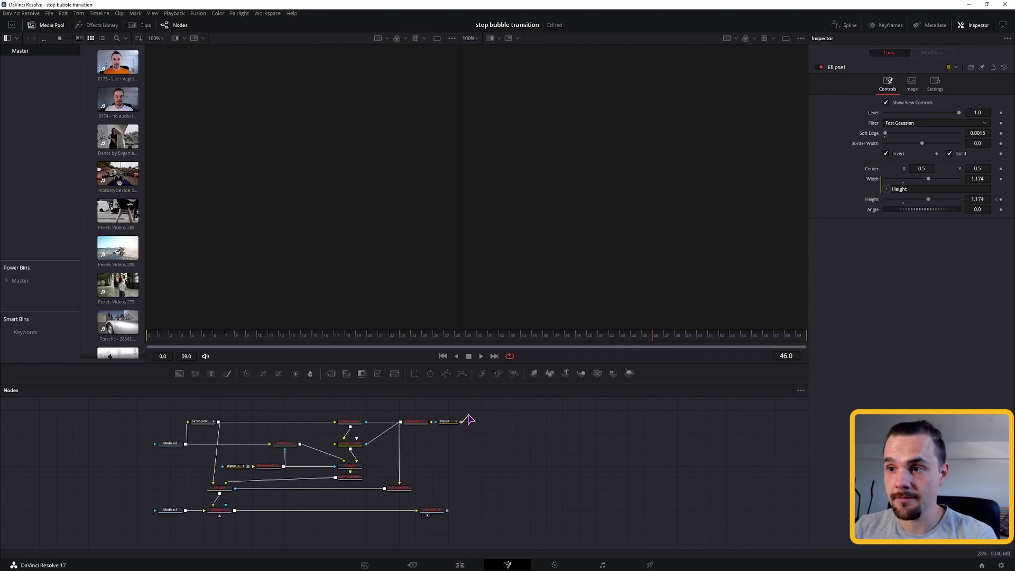
Reposition Ellipse1 and Ellipse1_1 and wire Ellipse1 into ColorCompressor1's effect mask.
{"action": "left_click_drag", "start_coordinate": [431, 425], "coordinate": [451, 425]}
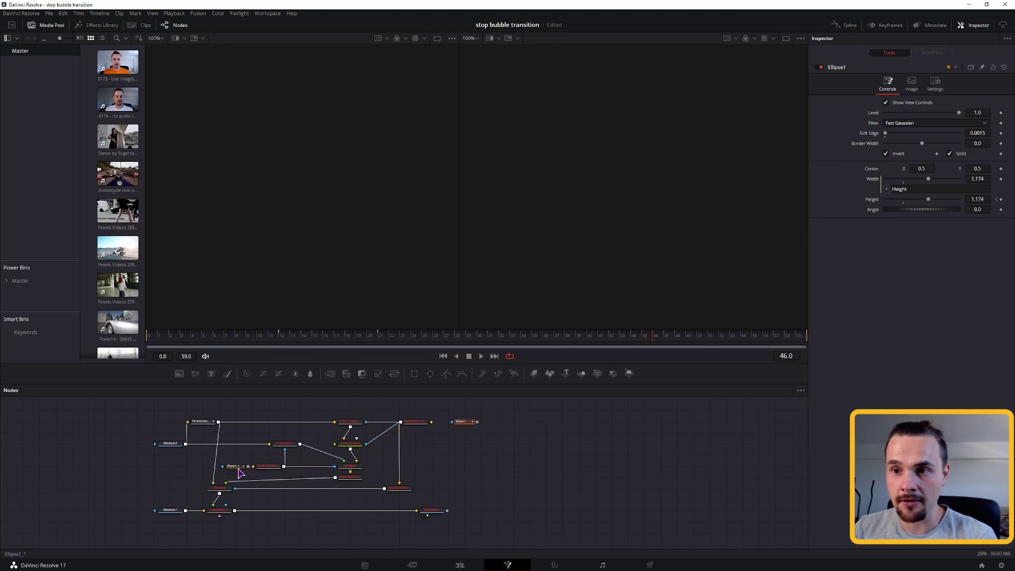
{"action": "left_click_drag", "start_coordinate": [235, 466], "coordinate": [236, 455]}
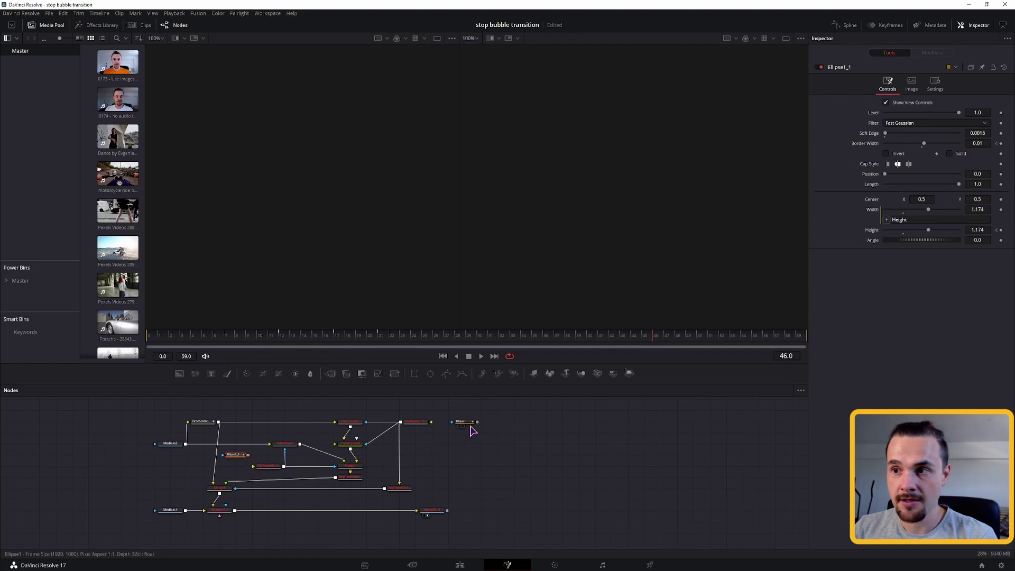
{"action": "left_click_drag", "start_coordinate": [474, 425], "coordinate": [399, 483]}
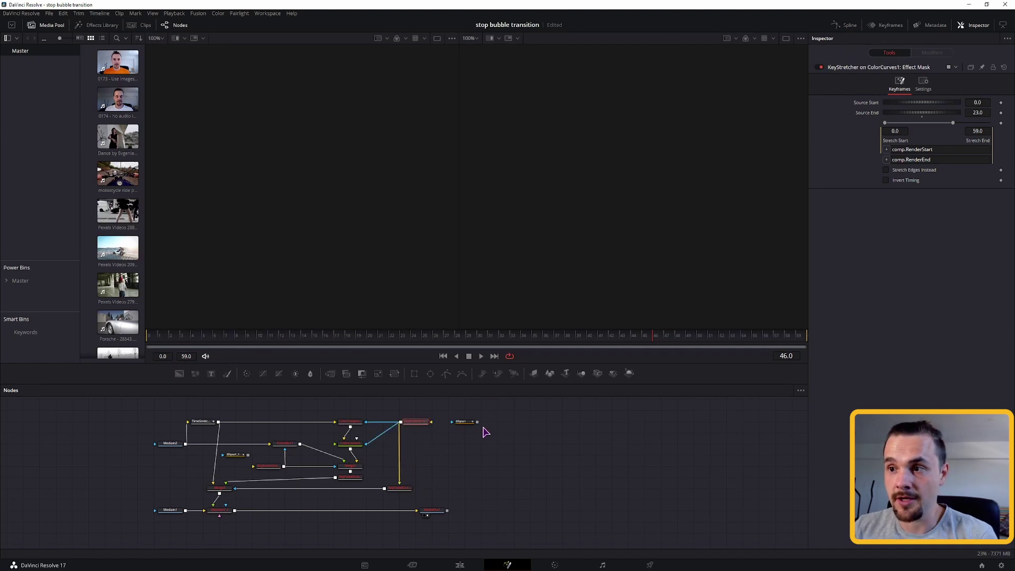
{"action": "left_click_drag", "start_coordinate": [470, 423], "coordinate": [453, 427]}
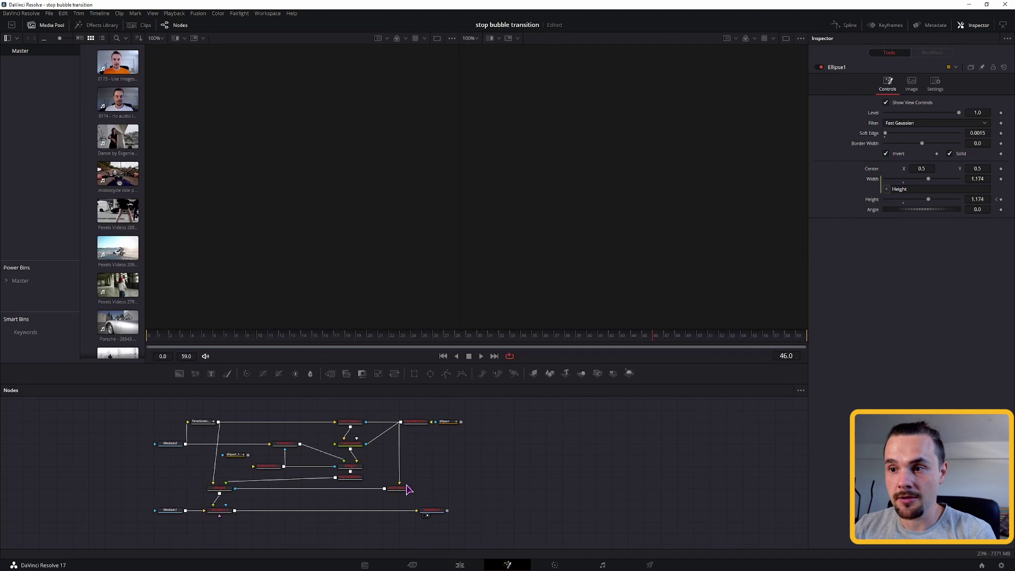
{"action": "left_click", "coordinate": [459, 565]}
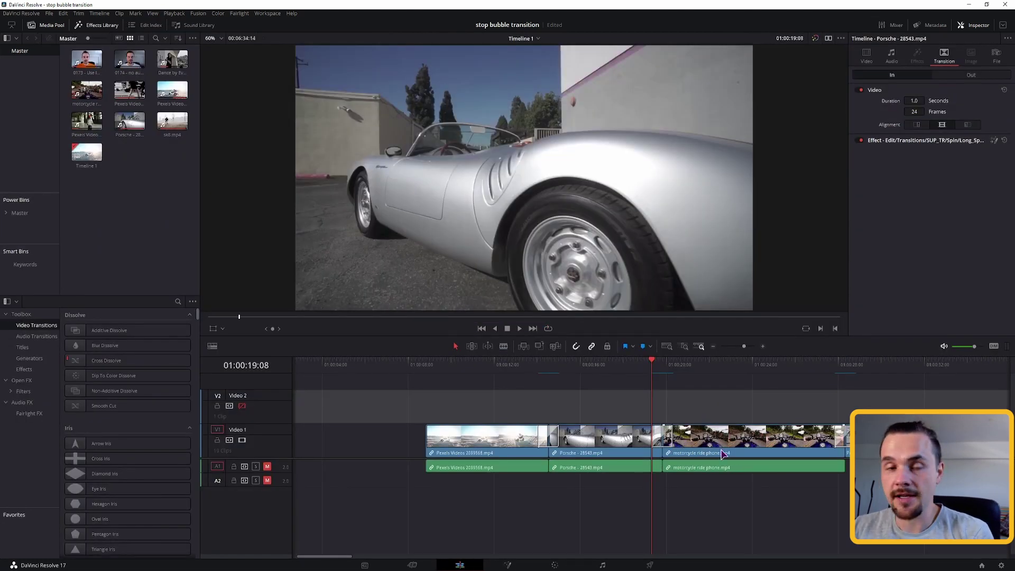
Open the Porsche-to-motorcycle transition in Fusion and move MediaIn2 higher in the graph.
{"action": "left_click", "coordinate": [657, 440]}
{"action": "right_click", "coordinate": [655, 440]}
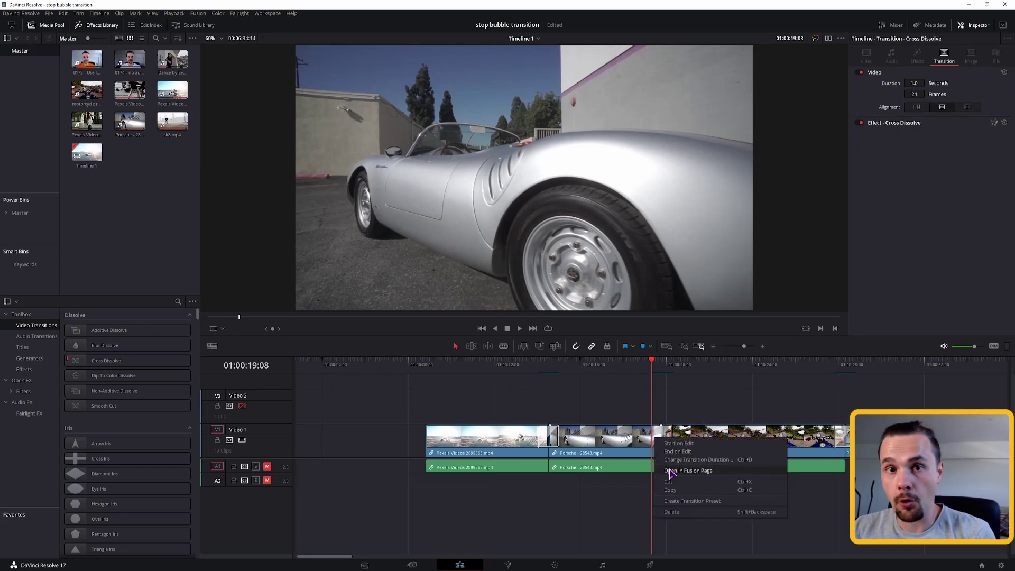
{"action": "left_click", "coordinate": [687, 471]}
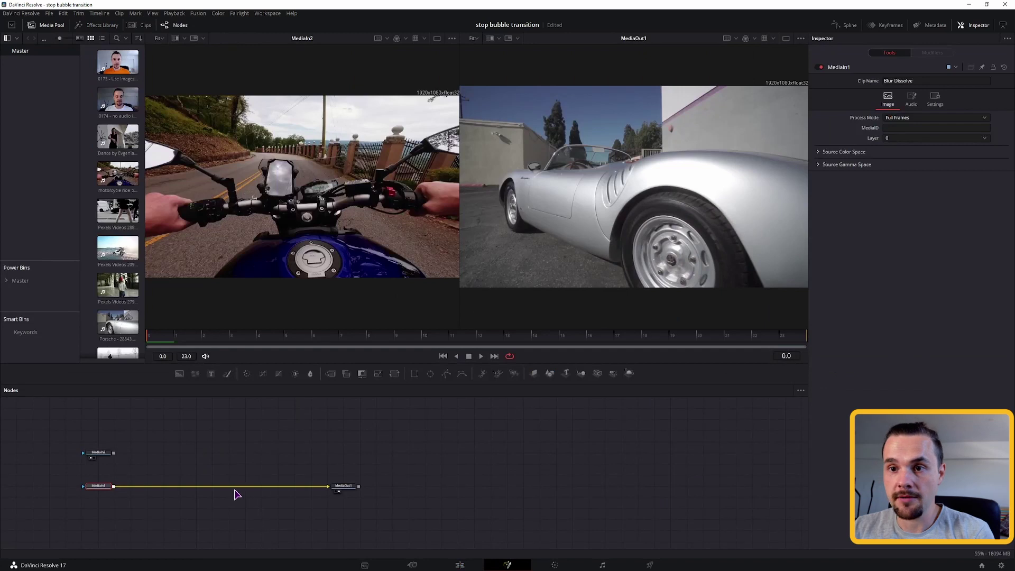
{"action": "left_click", "coordinate": [108, 456]}
{"action": "left_click_drag", "start_coordinate": [109, 457], "coordinate": [105, 446]}
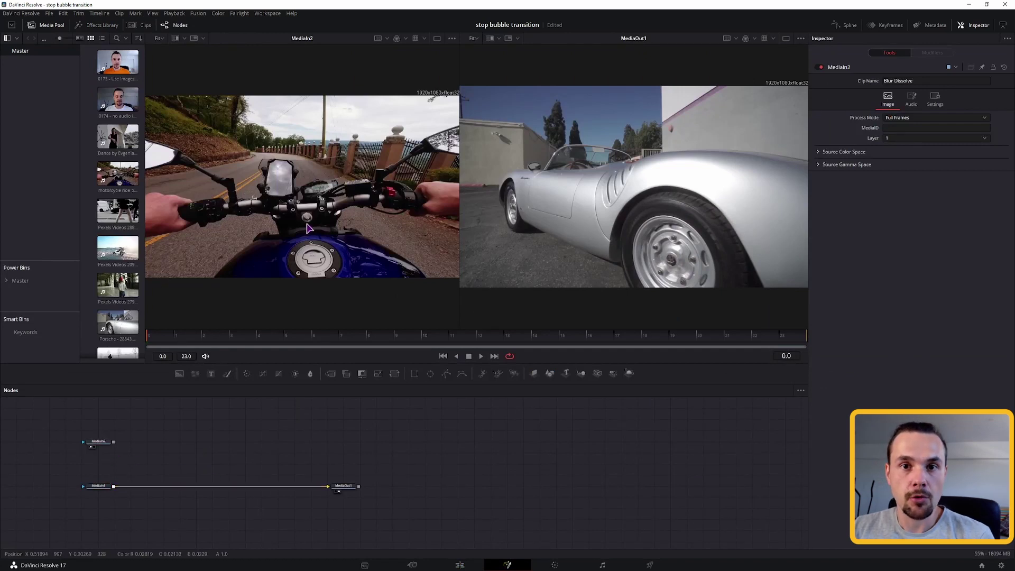
{"action": "left_click_drag", "start_coordinate": [105, 446], "coordinate": [86, 426]}
Feed MediaIn2 into a new ColorCompressor1 with Compress Saturation at 1.0.
{"action": "key", "text": "ctrl+space"}
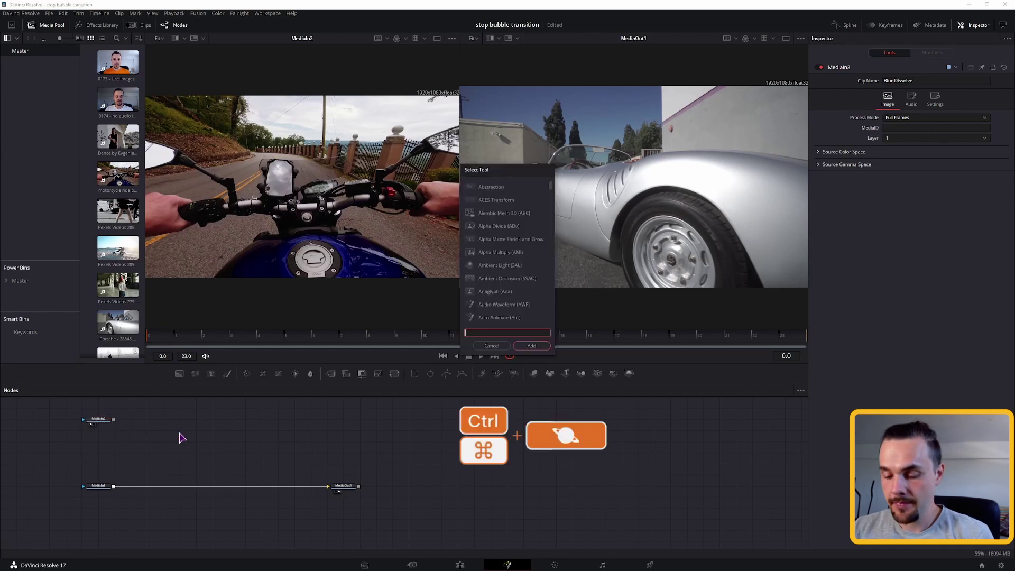
{"action": "type", "text": "color"}
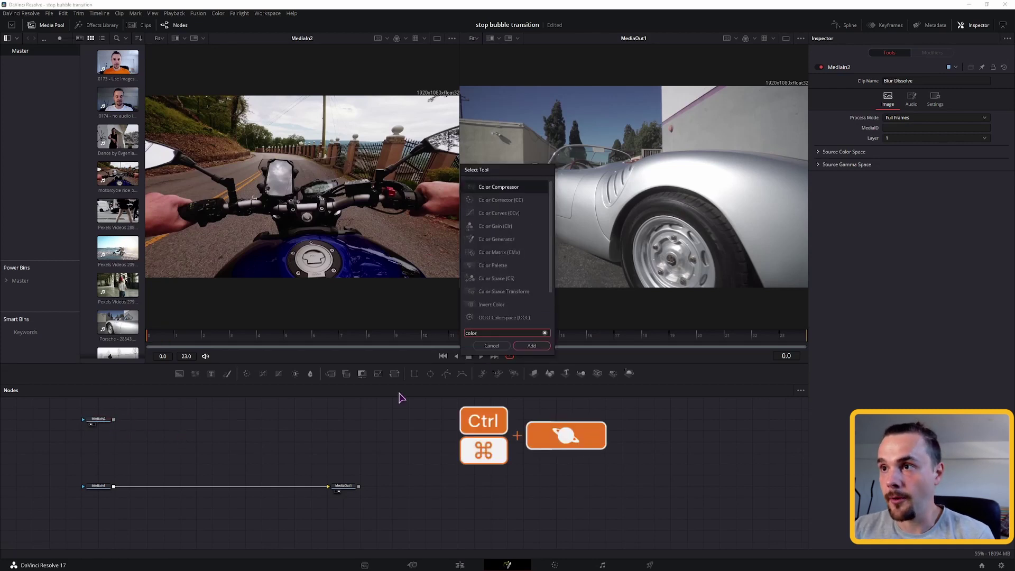
{"action": "left_click", "coordinate": [531, 346]}
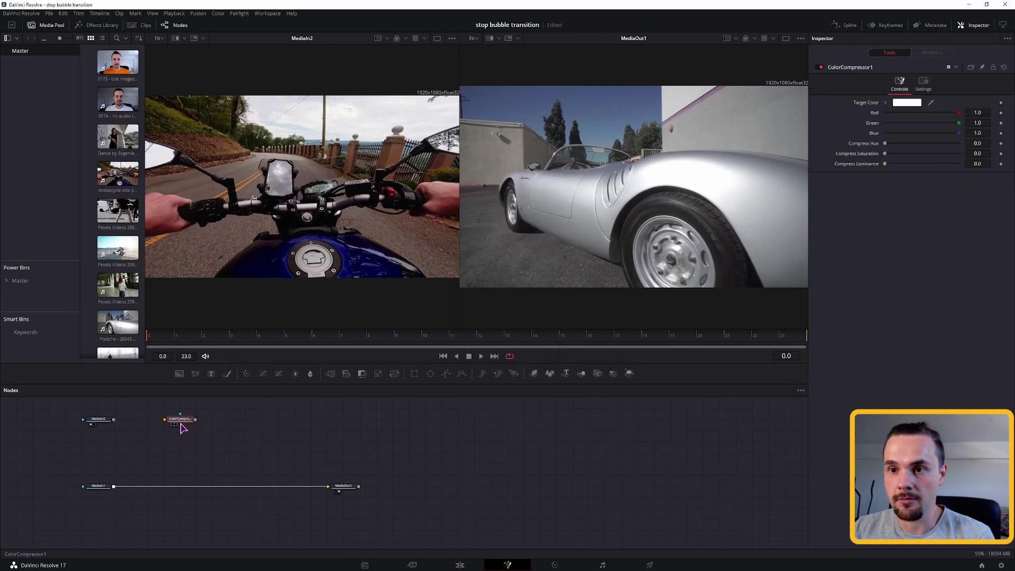
{"action": "left_click_drag", "start_coordinate": [113, 419], "coordinate": [165, 419]}
{"action": "left_click_drag", "start_coordinate": [884, 153], "coordinate": [961, 155]}
Add ColorCurves1 after the compressor and raise its curve to brighten the grey image.
{"action": "left_click", "coordinate": [375, 372]}
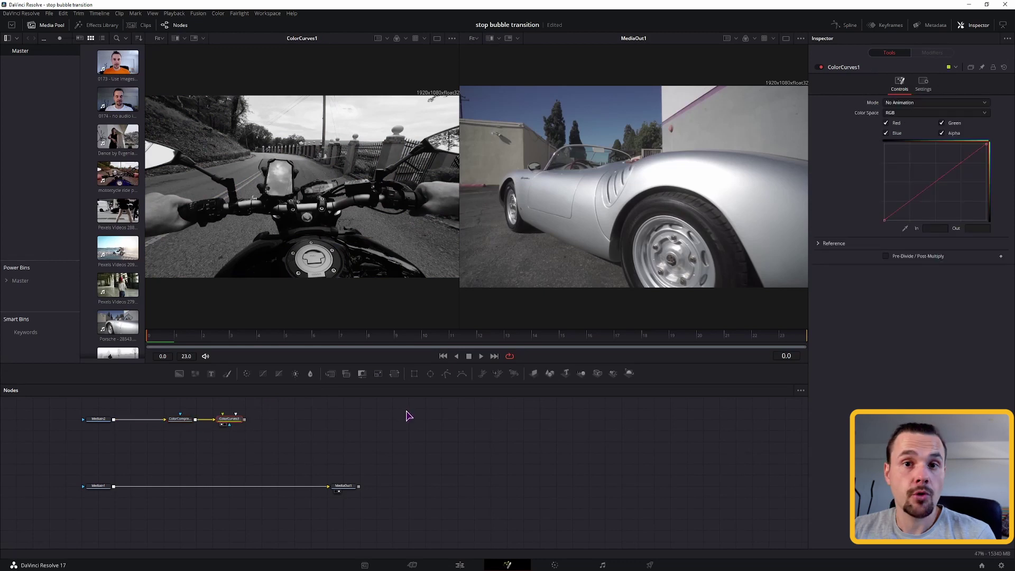
{"action": "left_click_drag", "start_coordinate": [950, 173], "coordinate": [956, 148]}
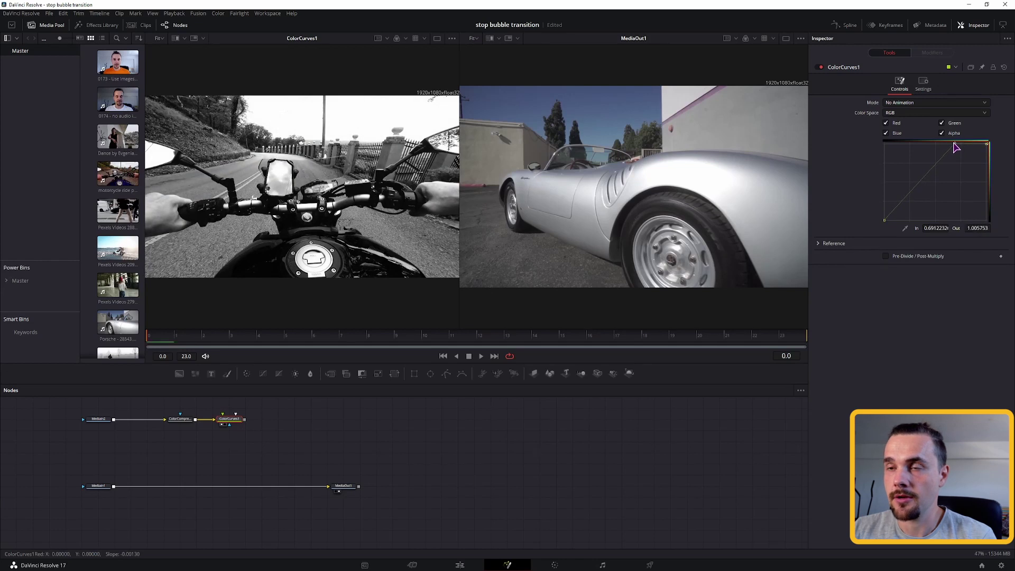
{"action": "mouse_move", "coordinate": [240, 420]}
{"action": "left_mouse_down"}
{"action": "mouse_move", "coordinate": [198, 443]}
{"action": "mouse_move", "coordinate": [163, 414]}
{"action": "mouse_move", "coordinate": [248, 419]}
{"action": "left_mouse_up"}
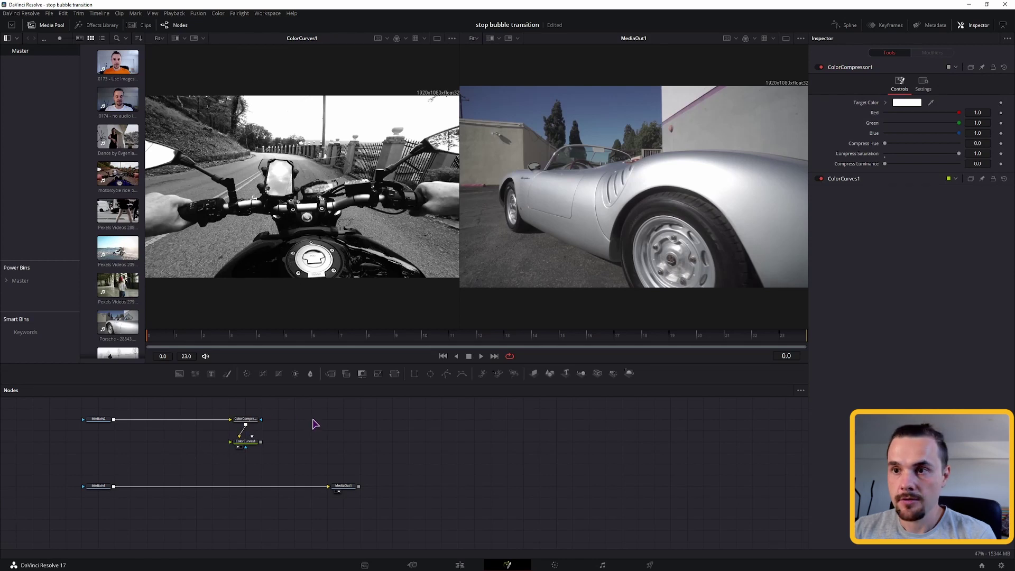
Add an inverted Ellipse1 as ColorCompressor1's effect mask and go to frame 12.
{"action": "left_click", "coordinate": [430, 373]}
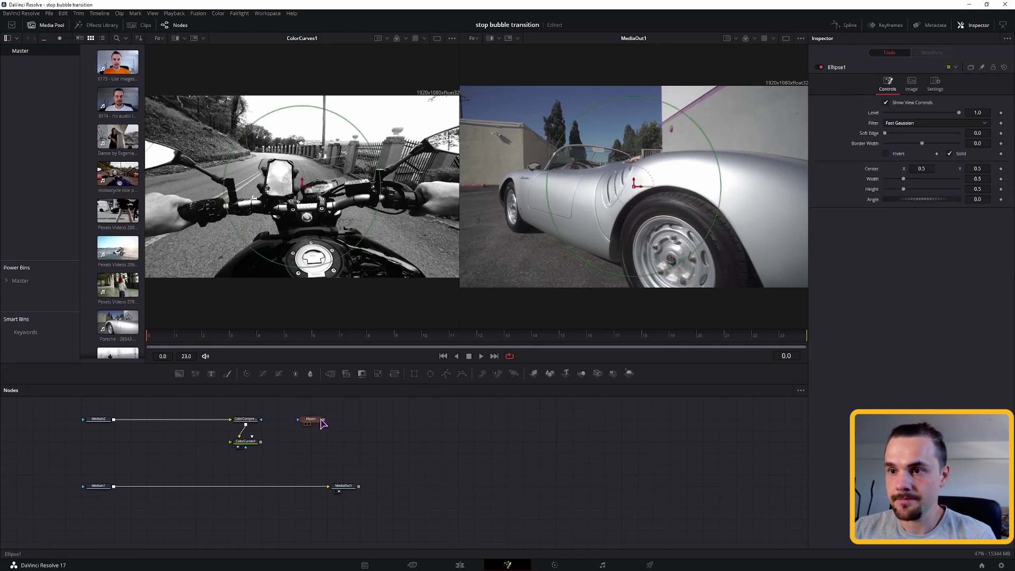
{"action": "left_click_drag", "start_coordinate": [324, 419], "coordinate": [247, 451]}
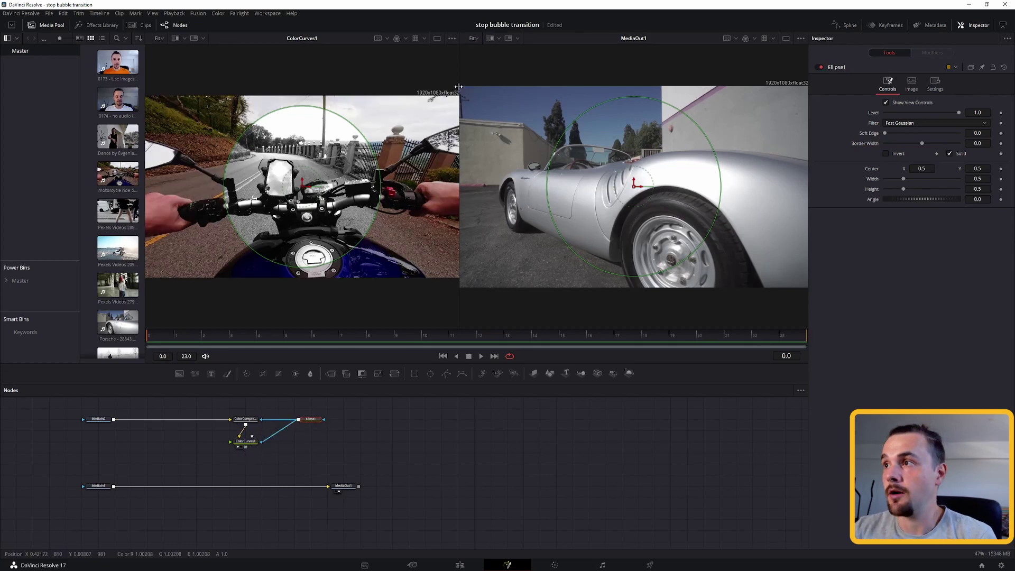
{"action": "left_click", "coordinate": [886, 154]}
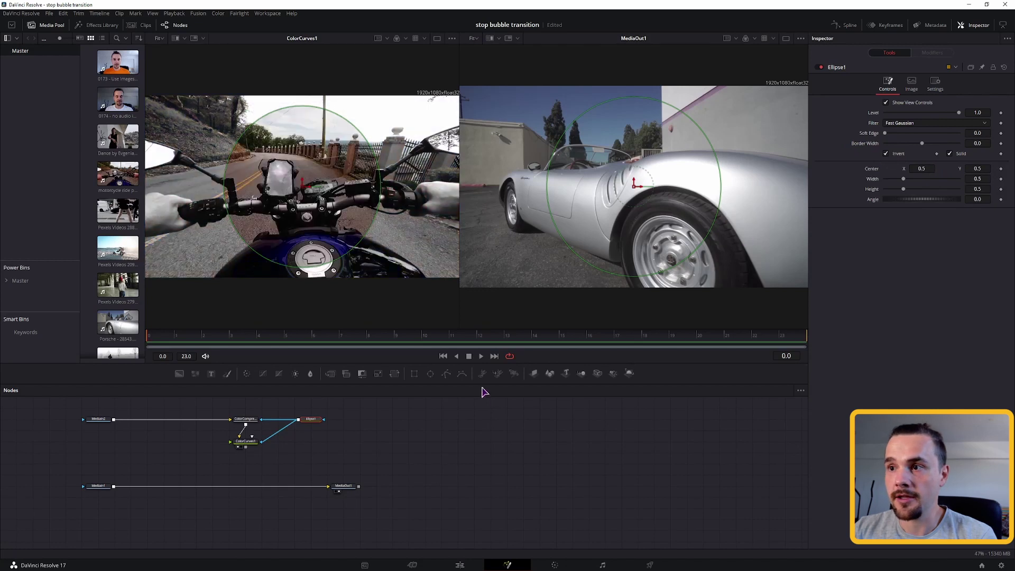
{"action": "left_click", "coordinate": [538, 340]}
{"action": "left_click_drag", "start_coordinate": [471, 339], "coordinate": [434, 336]}
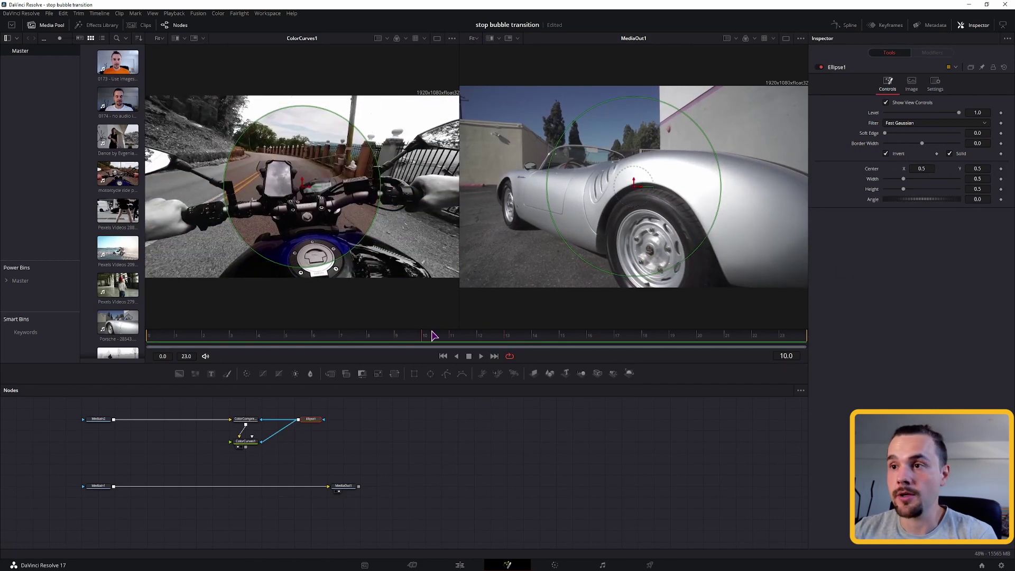
{"action": "left_click_drag", "start_coordinate": [443, 340], "coordinate": [486, 342]}
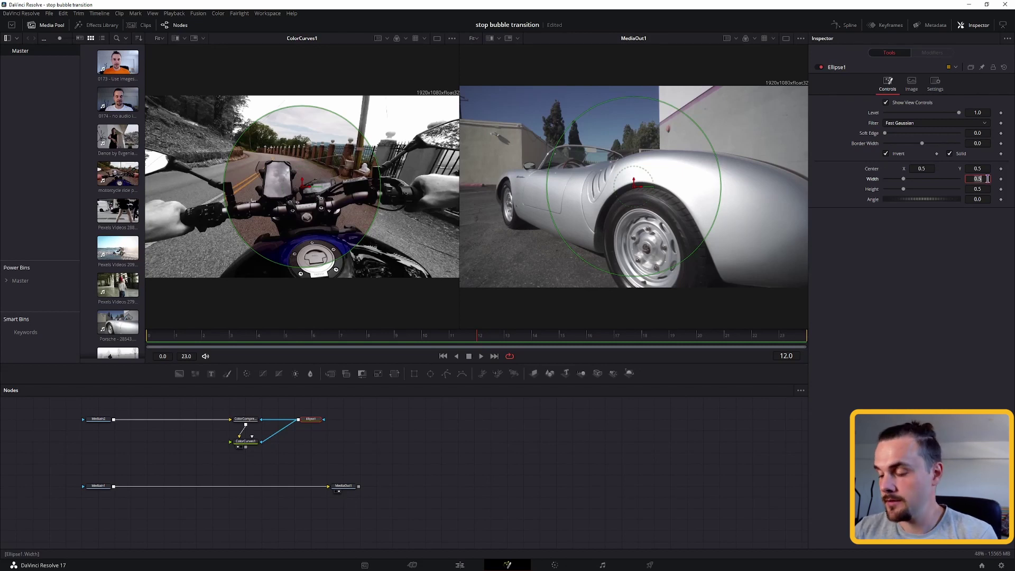
Link ellipse Width to Height, keyframe Height 0 at frame 12, reach 1.273 at frame 19.
{"action": "key", "text": "Return"}
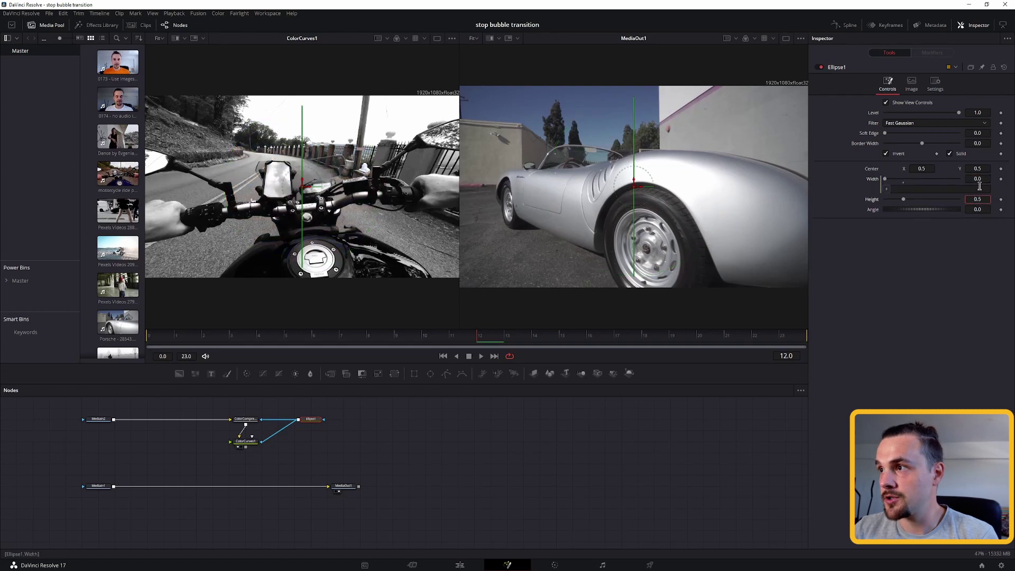
{"action": "left_click_drag", "start_coordinate": [886, 189], "coordinate": [872, 201]}
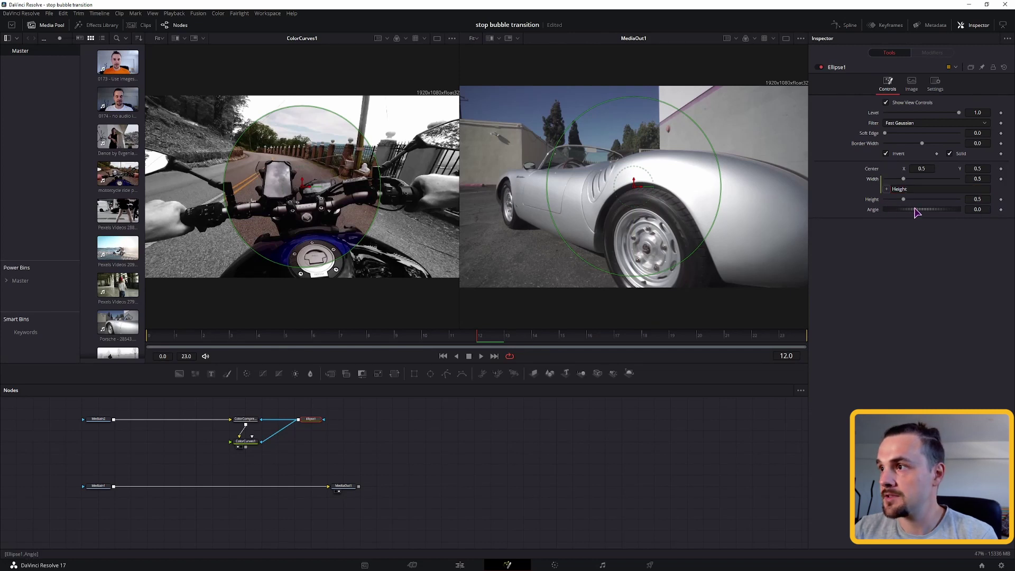
{"action": "left_click_drag", "start_coordinate": [903, 199], "coordinate": [882, 204]}
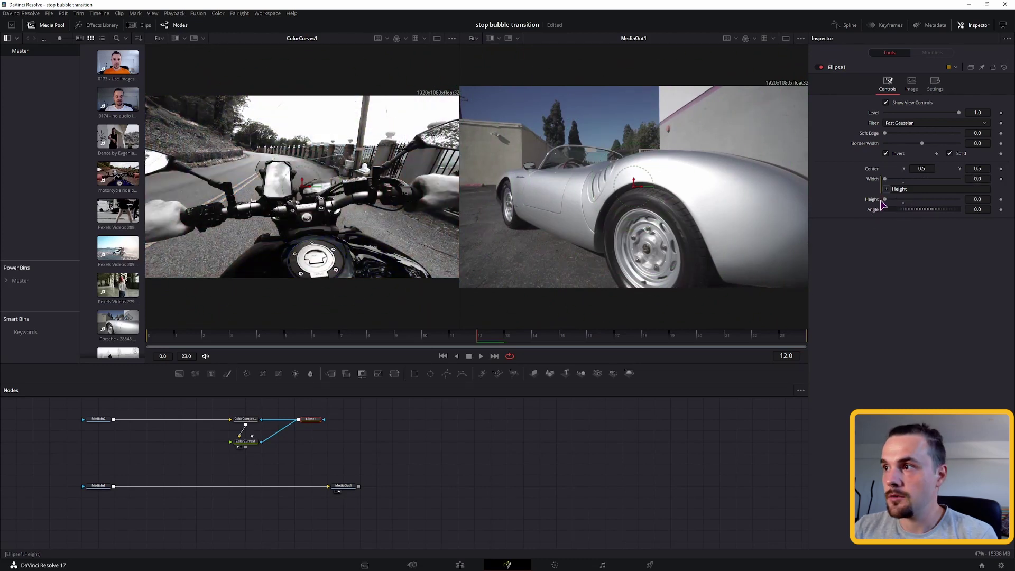
{"action": "left_click", "coordinate": [1001, 200]}
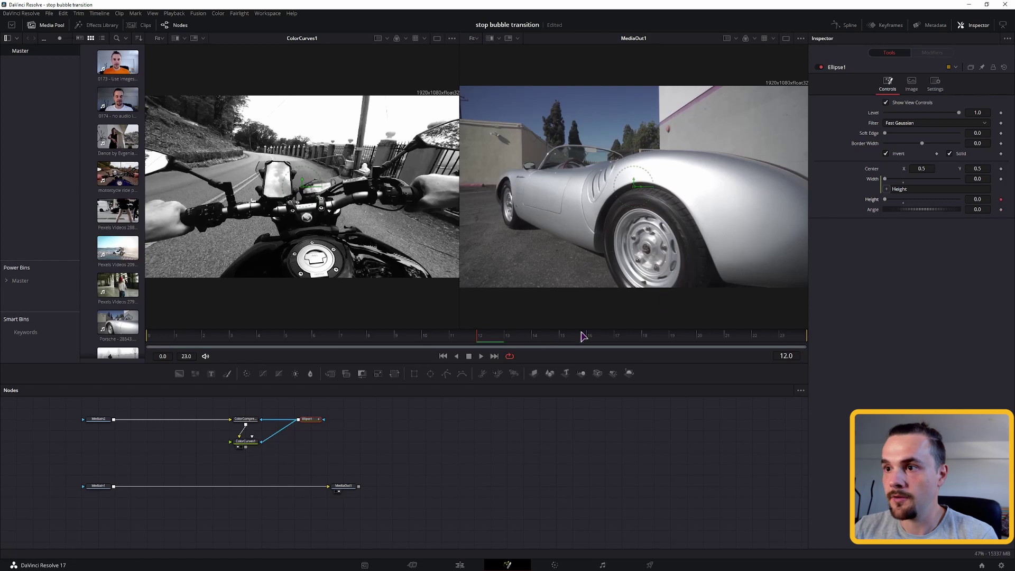
{"action": "left_click_drag", "start_coordinate": [489, 341], "coordinate": [680, 344]}
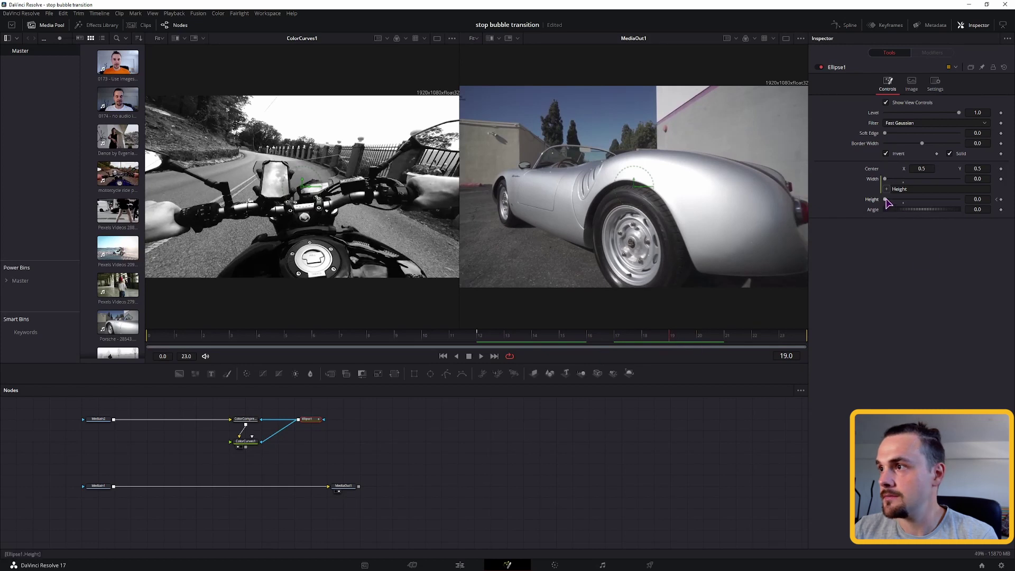
{"action": "left_click_drag", "start_coordinate": [884, 199], "coordinate": [935, 209]}
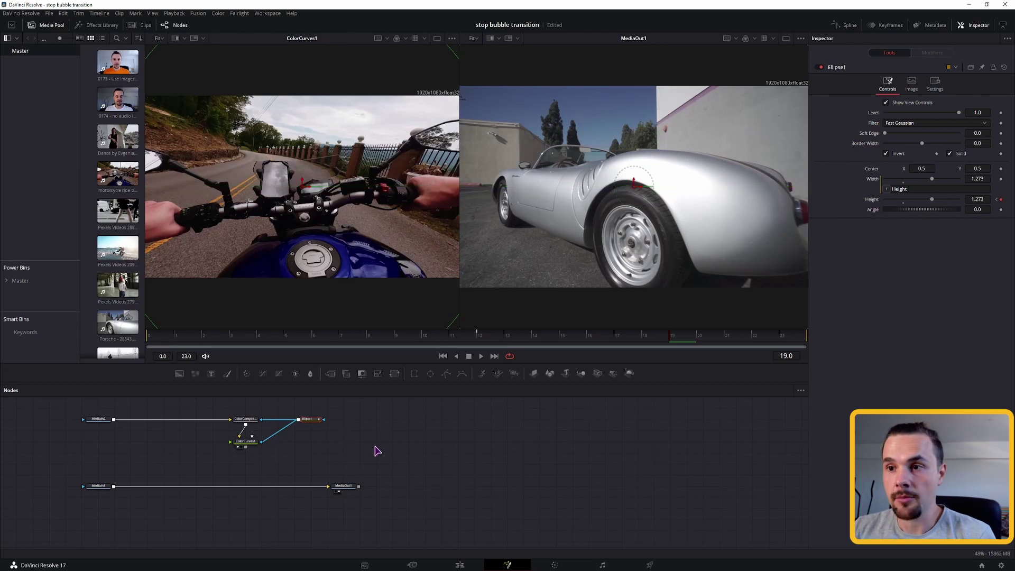
Duplicate the ellipse as Ellipse1_1 and turn it into an outline ring with 0.032 border width.
{"action": "key", "text": "ctrl+v"}
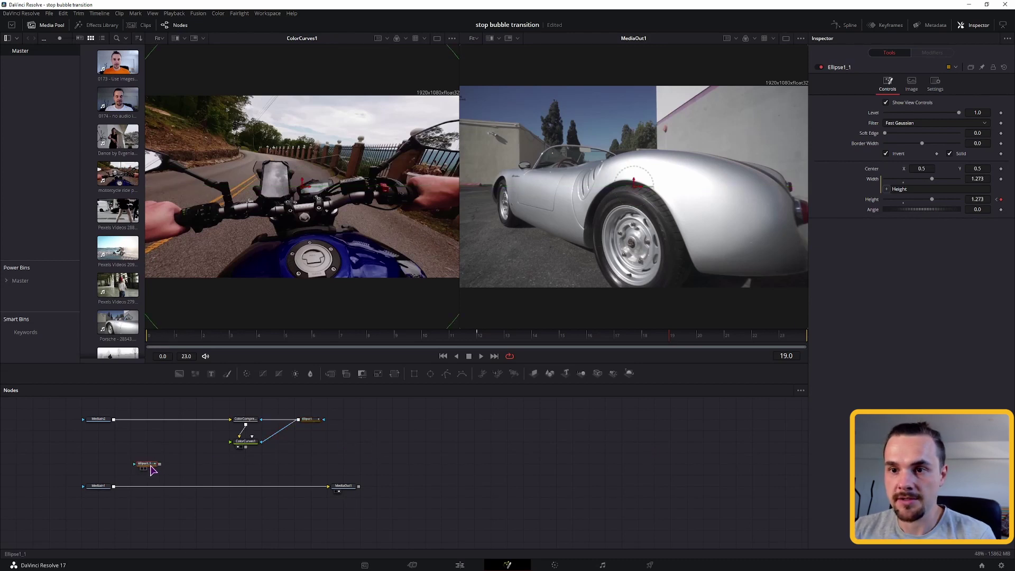
{"action": "left_click_drag", "start_coordinate": [153, 469], "coordinate": [123, 473]}
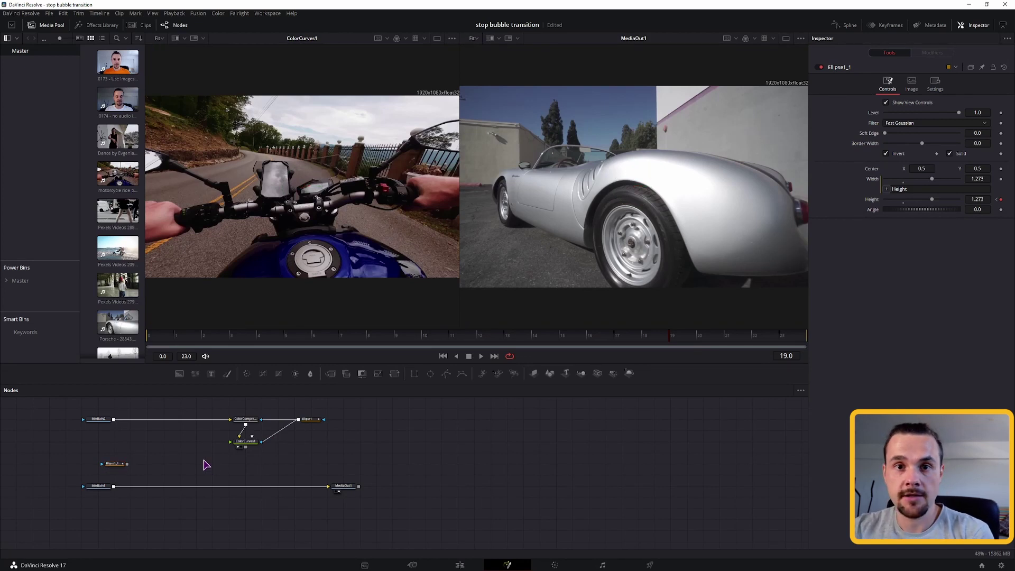
{"action": "left_click", "coordinate": [117, 466]}
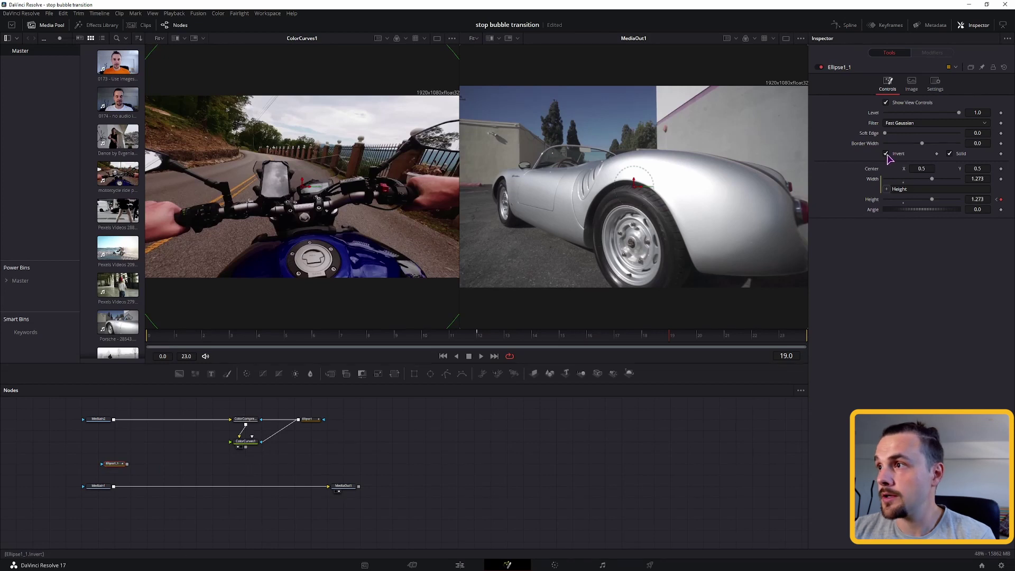
{"action": "left_click", "coordinate": [950, 153]}
{"action": "left_click_drag", "start_coordinate": [922, 144], "coordinate": [930, 148]}
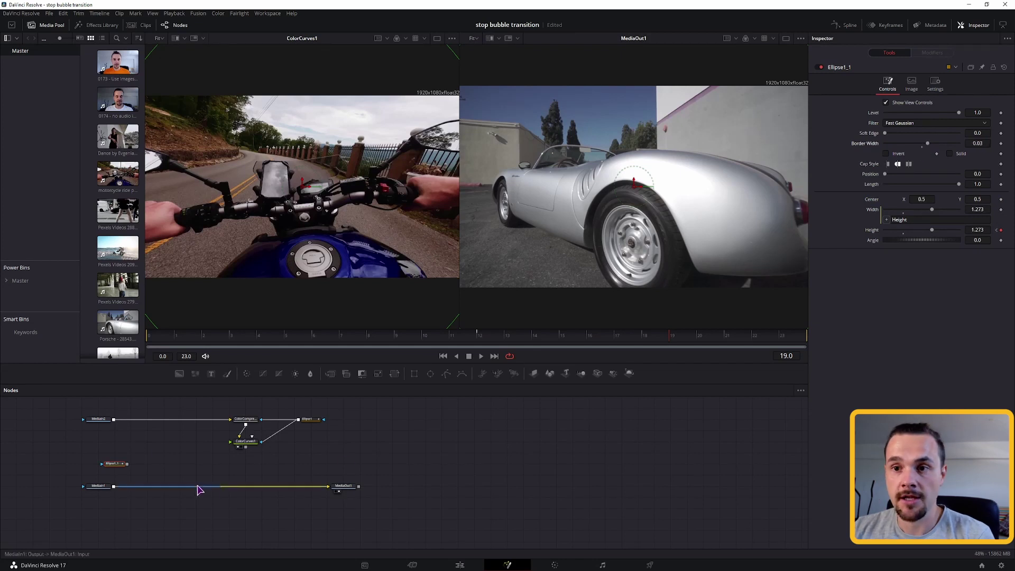
{"action": "left_click", "coordinate": [168, 454]}
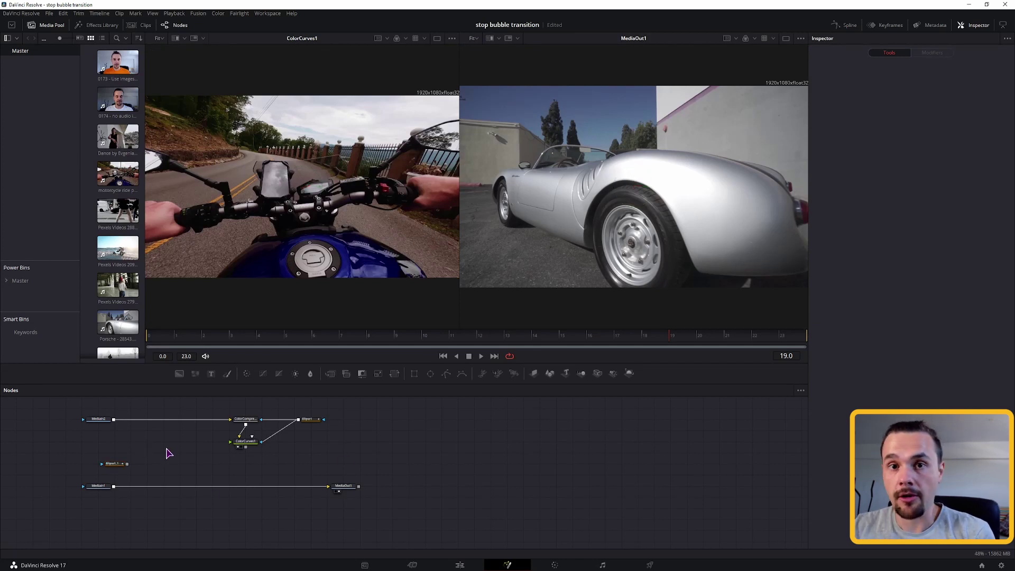
{"action": "key", "text": "shift+space"}
{"action": "type", "text": "prism"}
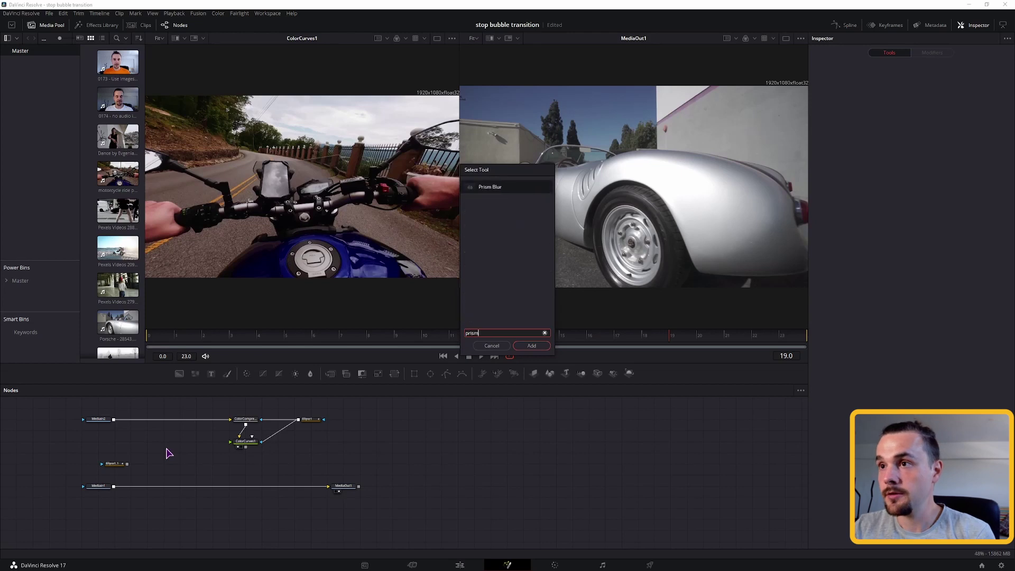
Add PrismBlur1 fed by the second clip and connect it into a new Merge1 shown in the right viewer.
{"action": "key", "text": "Return"}
{"action": "left_click_drag", "start_coordinate": [113, 419], "coordinate": [165, 440]}
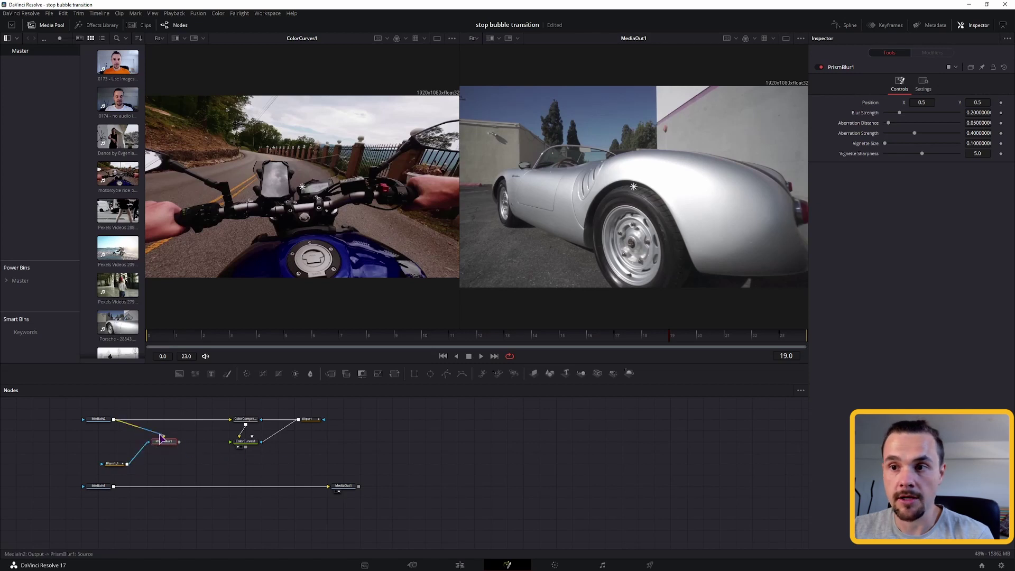
{"action": "left_click_drag", "start_coordinate": [335, 379], "coordinate": [238, 460]}
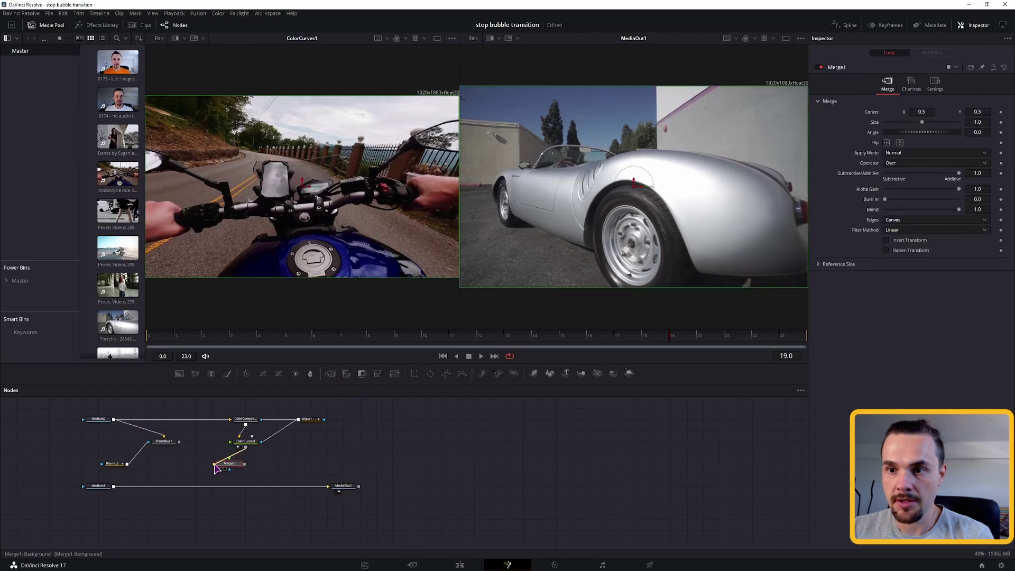
{"action": "left_click_drag", "start_coordinate": [180, 442], "coordinate": [216, 465]}
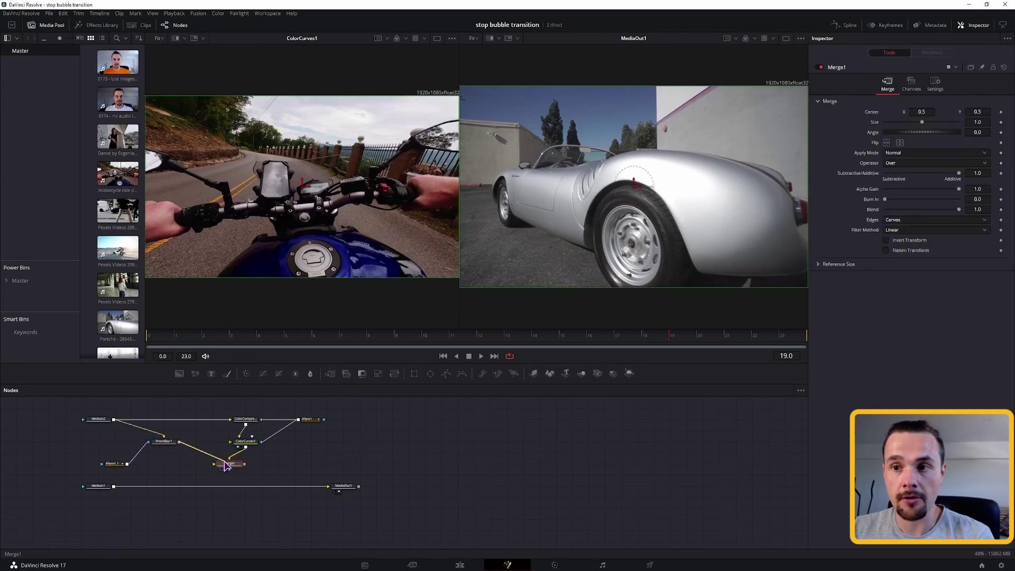
{"action": "key", "text": "2"}
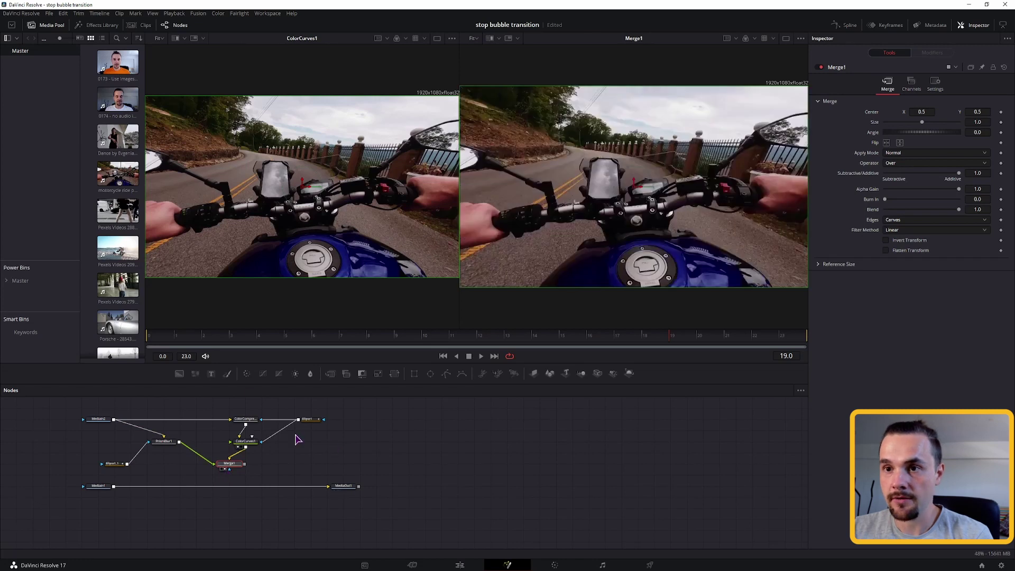
{"action": "key", "text": "space"}
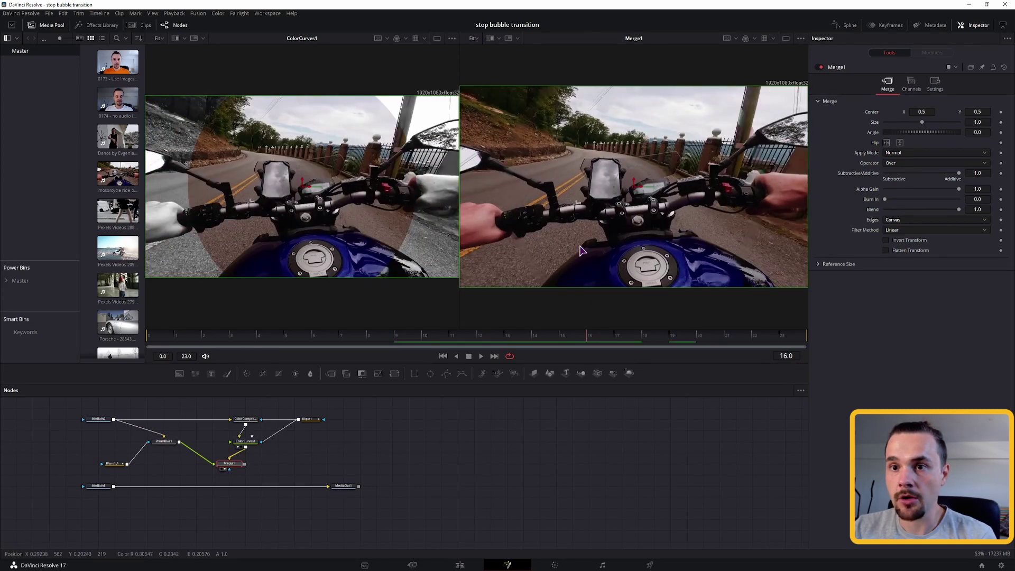
Wire Ellipse1_1 in as Merge1's effect mask.
{"action": "left_click_drag", "start_coordinate": [127, 464], "coordinate": [229, 469]}
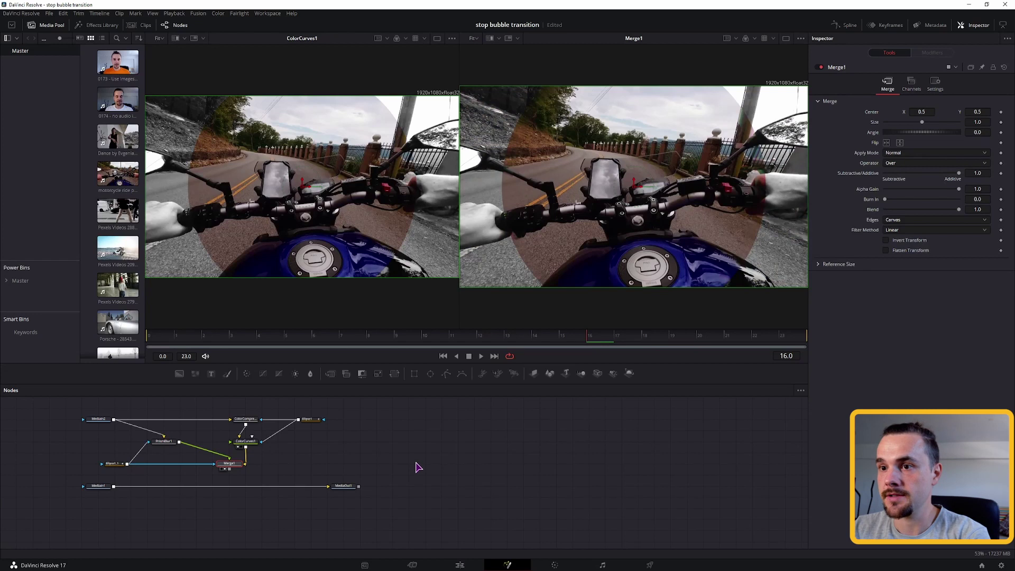
{"action": "left_click", "coordinate": [113, 464]}
{"action": "key", "text": "Left"}
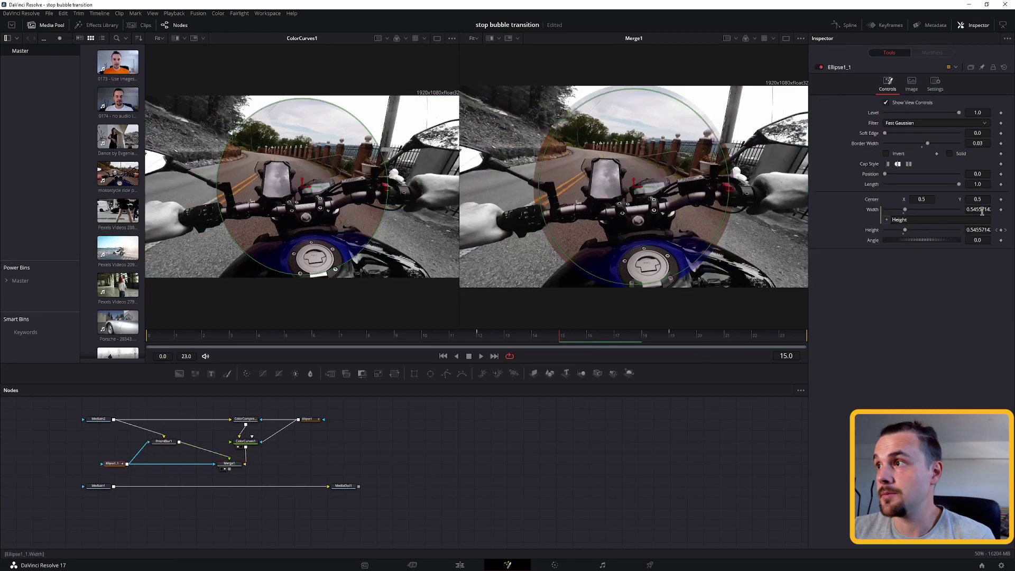
Widen the ellipse border slightly and tune PrismBlur1's vignette, settling Vignette Size at 0.1.
{"action": "left_click_drag", "start_coordinate": [977, 143], "coordinate": [981, 143]}
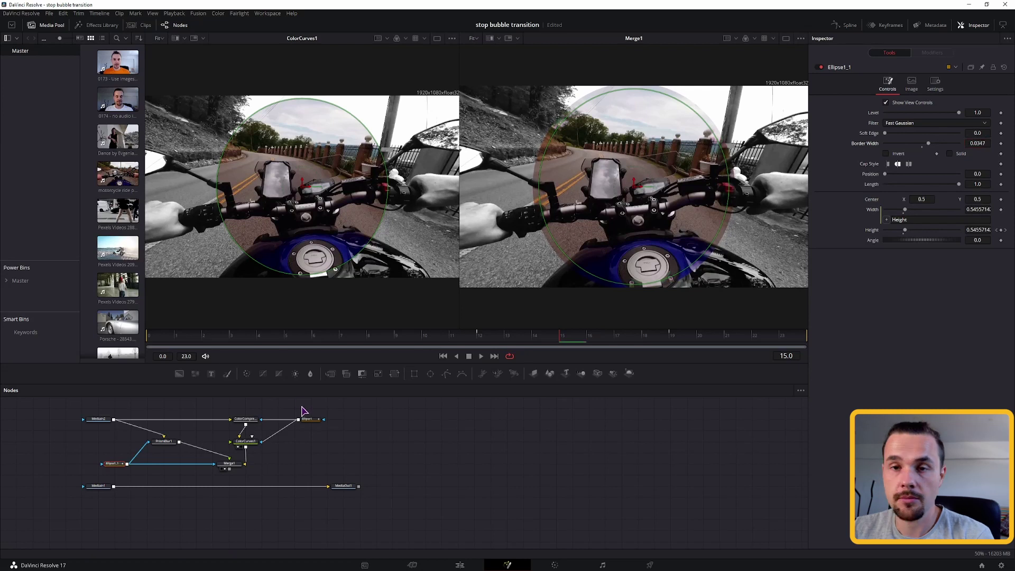
{"action": "left_click", "coordinate": [158, 447]}
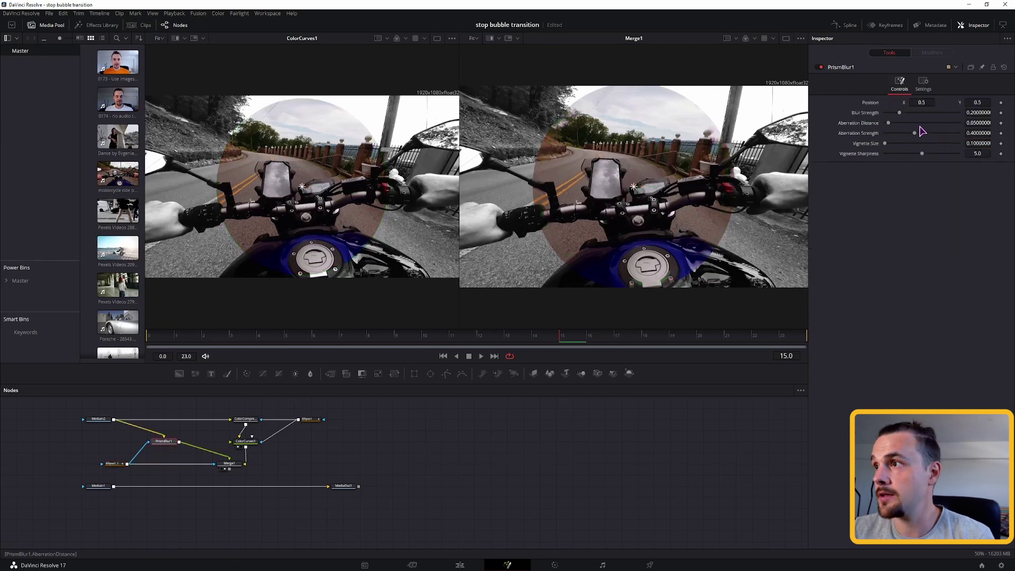
{"action": "mouse_move", "coordinate": [921, 143]}
{"action": "left_mouse_down"}
{"action": "mouse_move", "coordinate": [910, 147]}
{"action": "mouse_move", "coordinate": [918, 152]}
{"action": "left_mouse_up"}
{"action": "left_click", "coordinate": [615, 341]}
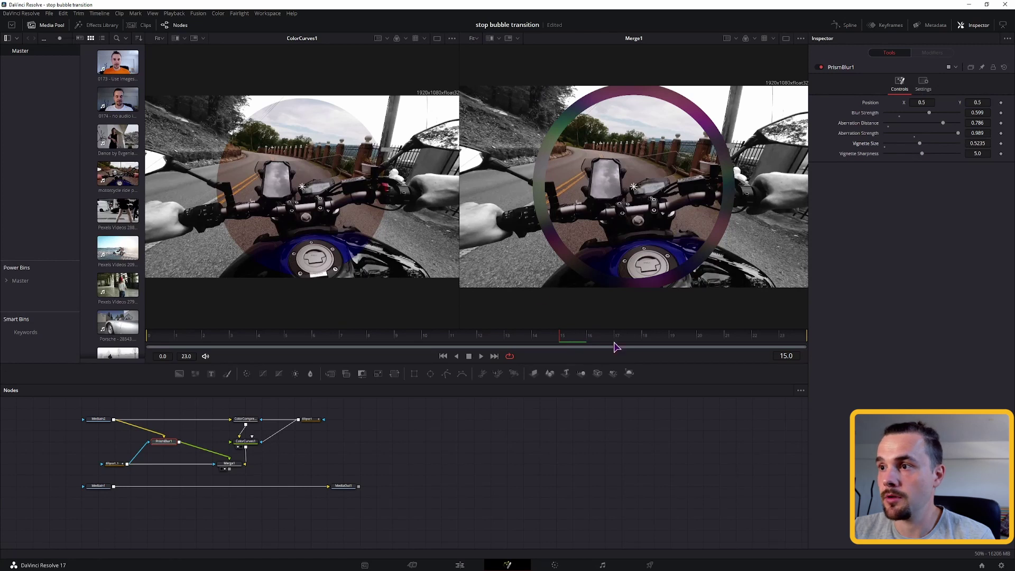
{"action": "key", "text": "Right"}
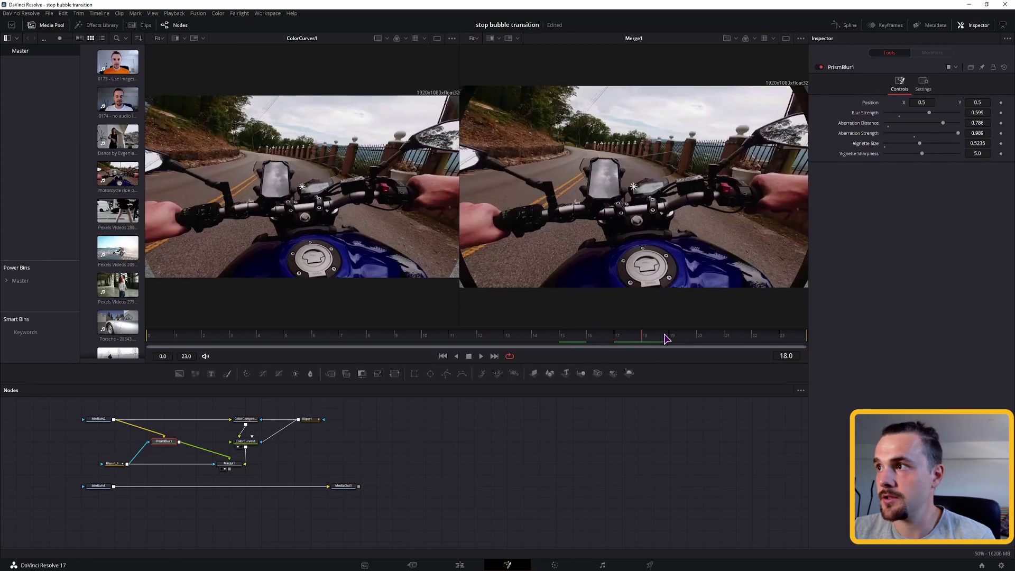
{"action": "left_click_drag", "start_coordinate": [920, 147], "coordinate": [883, 148]}
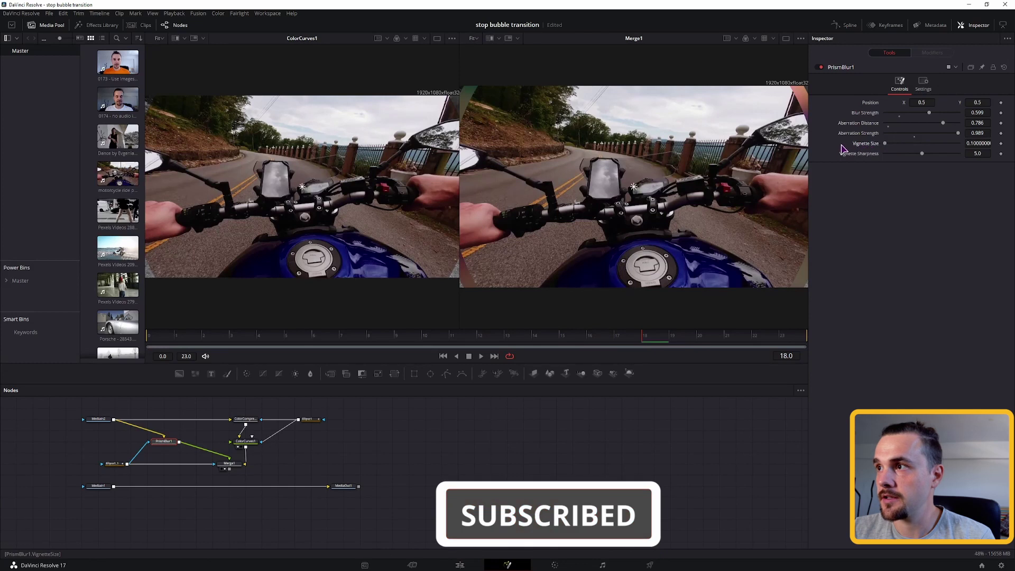
{"action": "left_click_drag", "start_coordinate": [580, 340], "coordinate": [546, 340]}
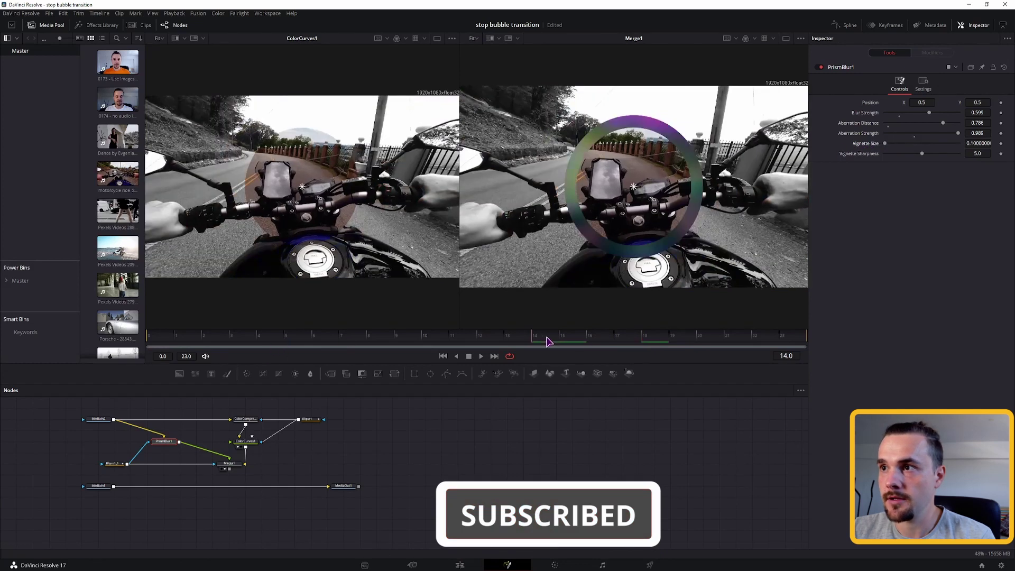
Thin Ellipse1_1's Border Width to 0.013 and check the ring at frames 13 and 17.
{"action": "left_click", "coordinate": [111, 464]}
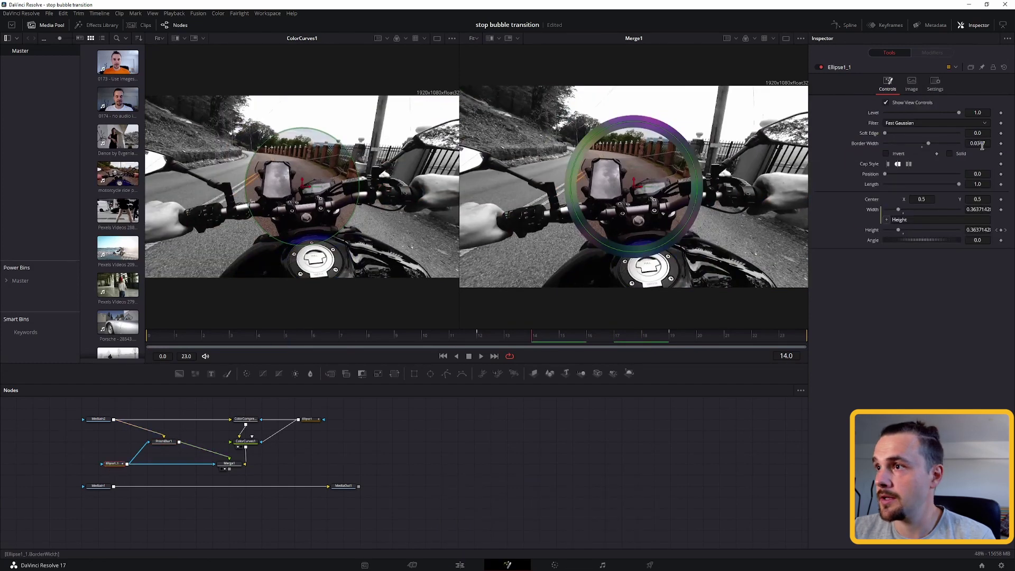
{"action": "left_click_drag", "start_coordinate": [977, 143], "coordinate": [985, 143]}
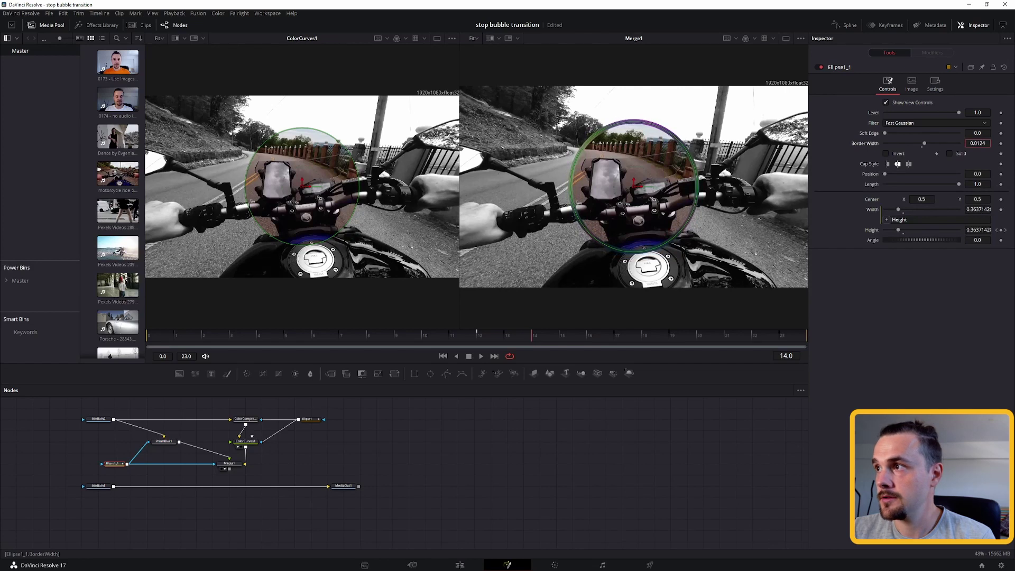
{"action": "left_click_drag", "start_coordinate": [437, 337], "coordinate": [591, 338]}
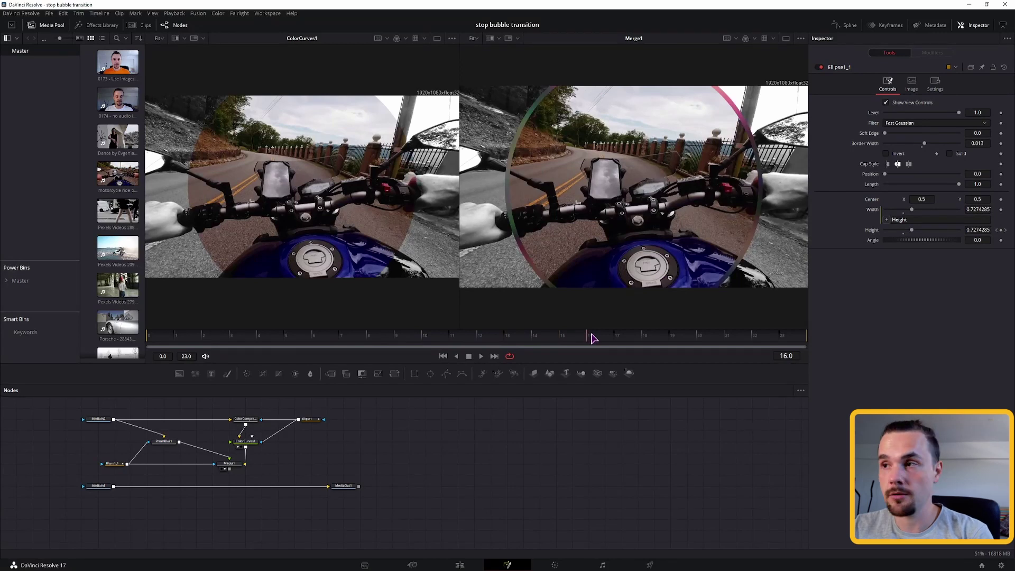
{"action": "left_click_drag", "start_coordinate": [605, 338], "coordinate": [640, 339]}
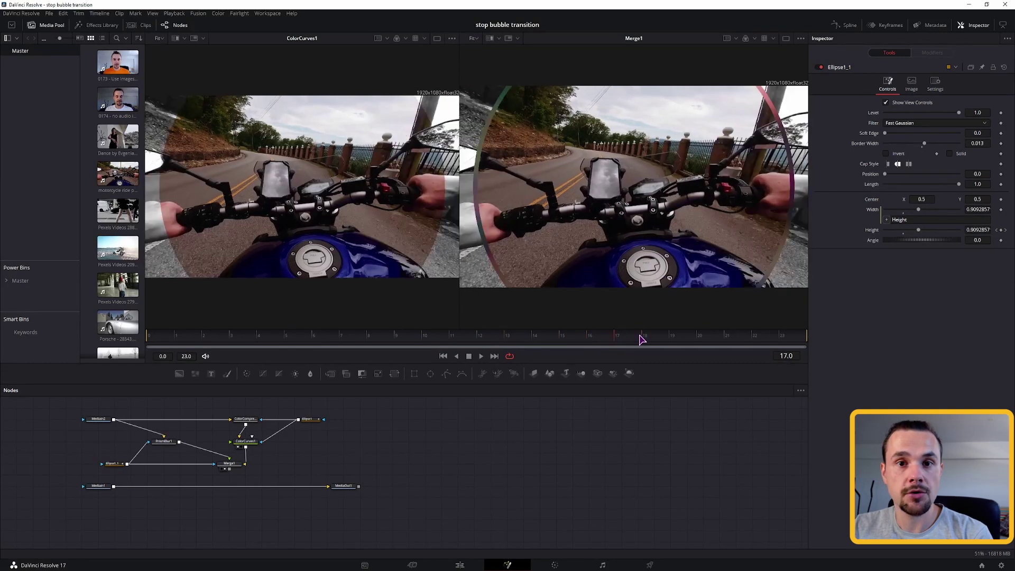
{"action": "key", "text": "ctrl+space"}
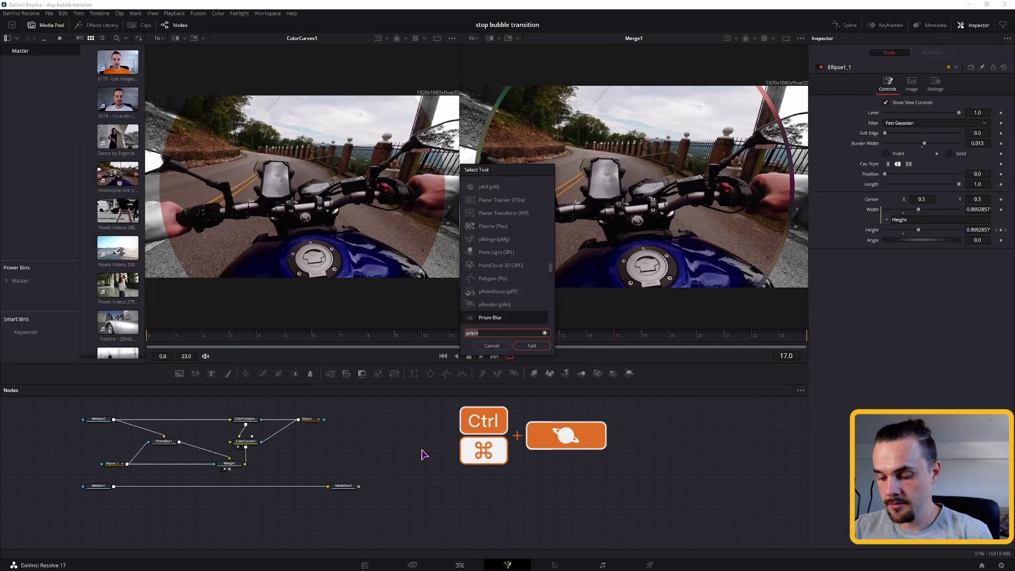
Insert a Dissolve node between the first clip and the output and view its result.
{"action": "type", "text": "disso"}
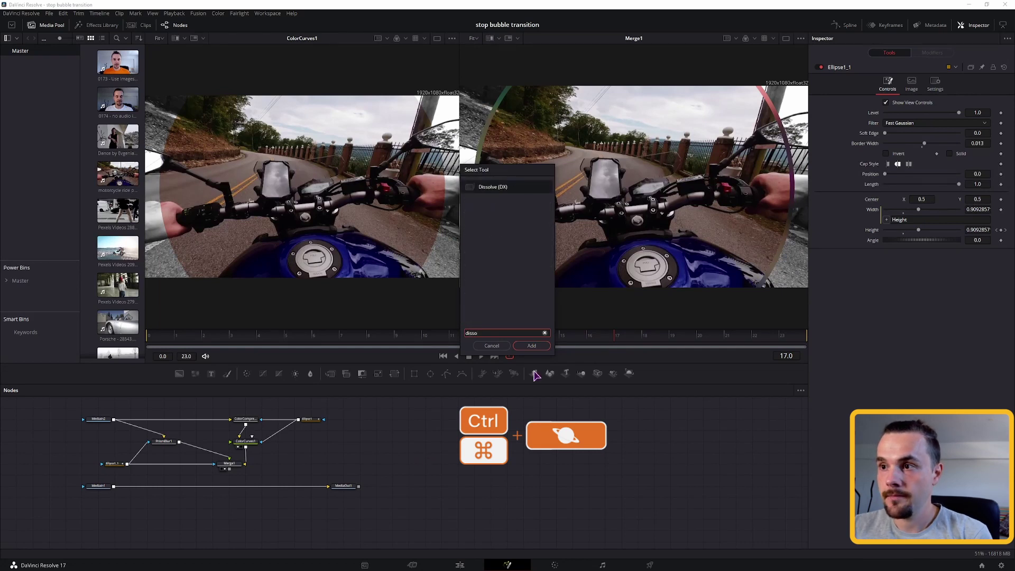
{"action": "key", "text": "Return"}
{"action": "left_click_drag", "start_coordinate": [425, 451], "coordinate": [222, 485]}
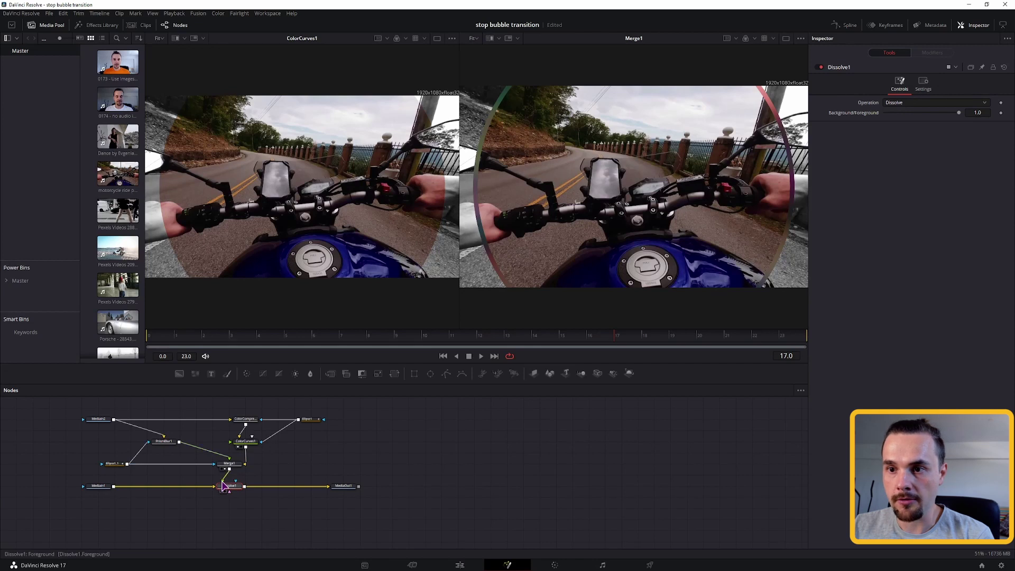
{"action": "key", "text": "2"}
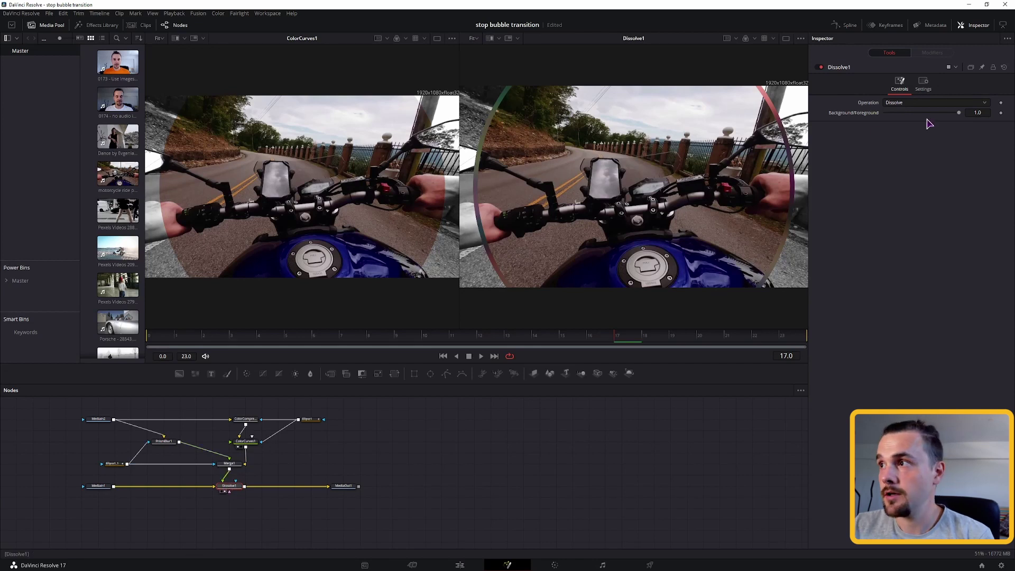
{"action": "left_click_drag", "start_coordinate": [960, 117], "coordinate": [997, 113]}
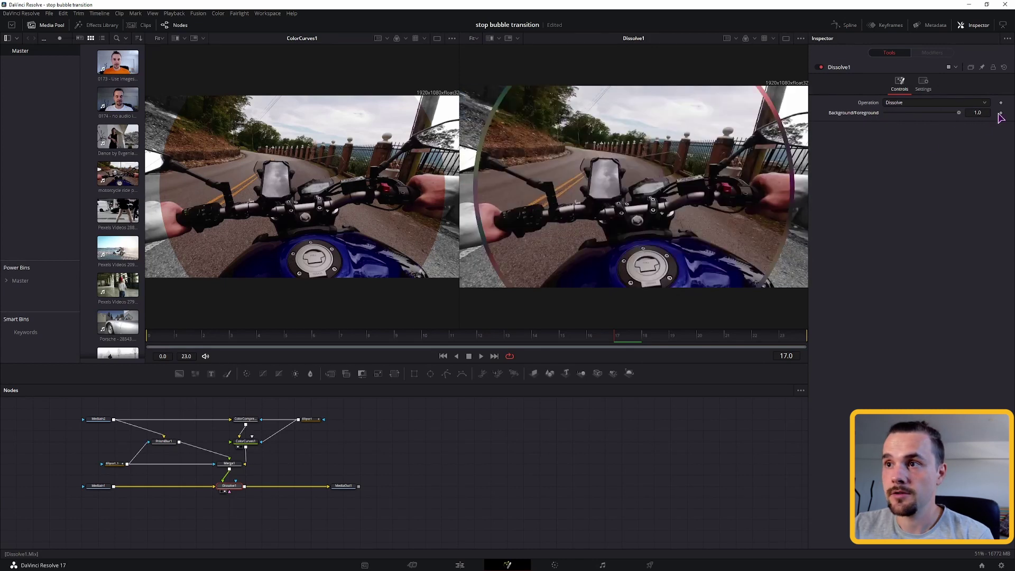
Set Background/Foreground to iif(time<comp.RenderEnd/2, 0, 1) and preview frames 10 to 19.
{"action": "left_click", "coordinate": [978, 113]}
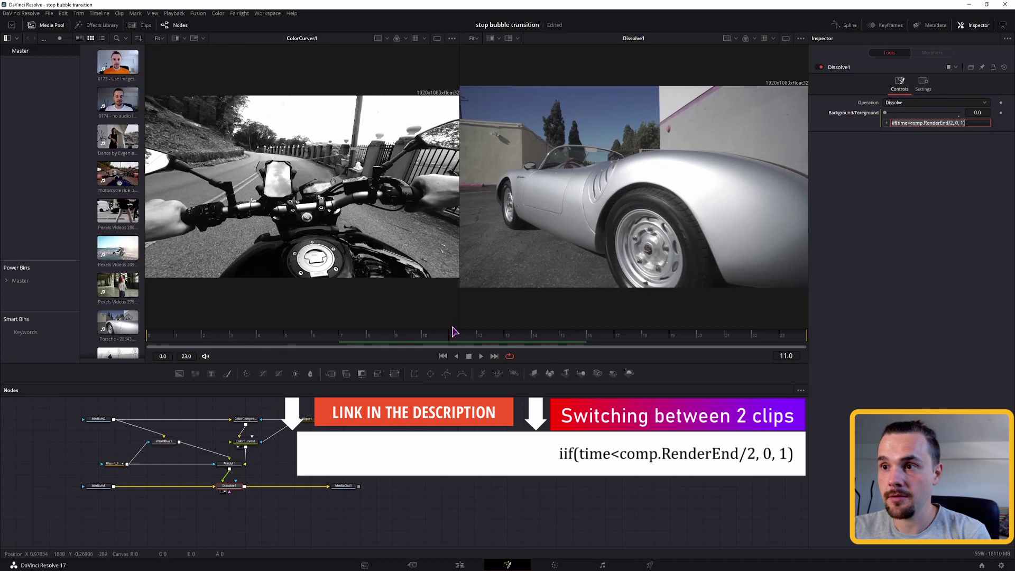
{"action": "left_click", "coordinate": [427, 341]}
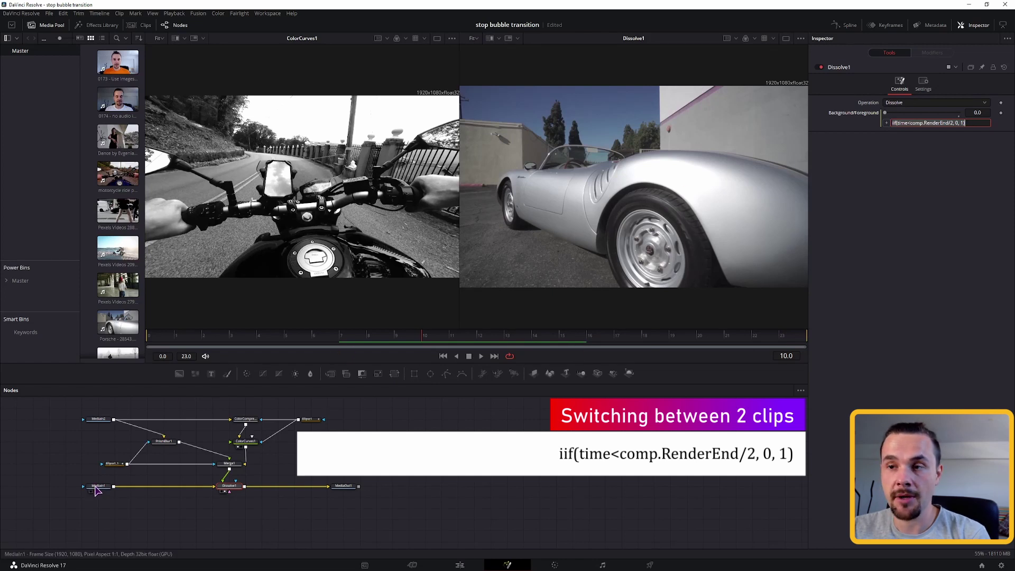
{"action": "left_click", "coordinate": [451, 339]}
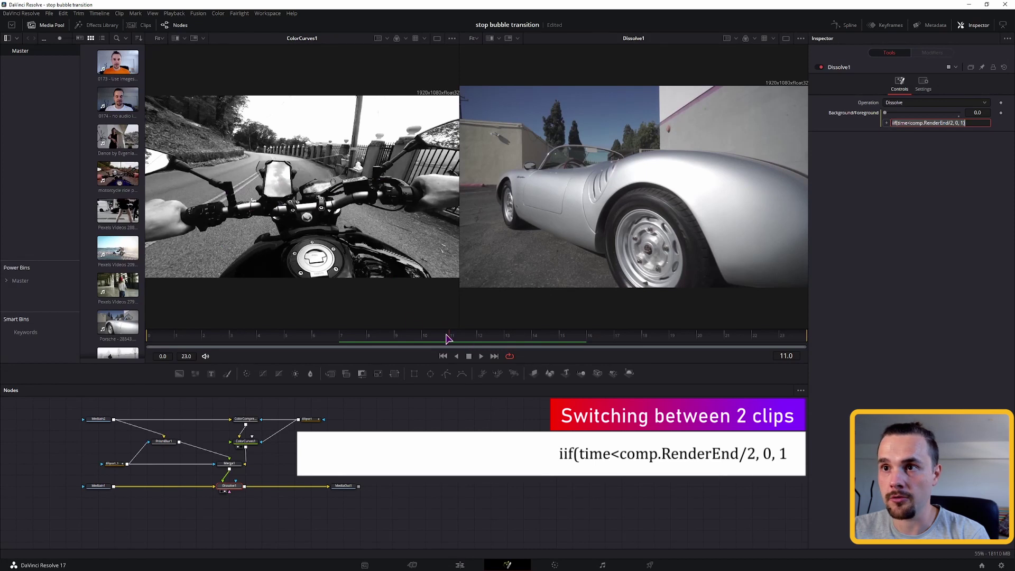
{"action": "mouse_move", "coordinate": [479, 337]}
{"action": "left_mouse_down"}
{"action": "mouse_move", "coordinate": [680, 336]}
{"action": "mouse_move", "coordinate": [489, 337]}
{"action": "left_mouse_up"}
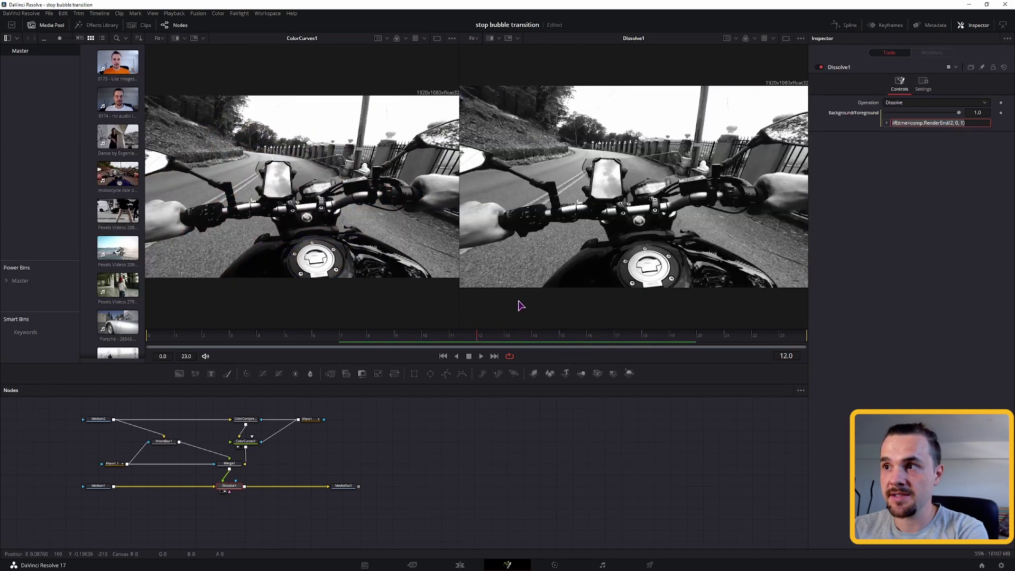
{"action": "left_click_drag", "start_coordinate": [483, 337], "coordinate": [702, 342]}
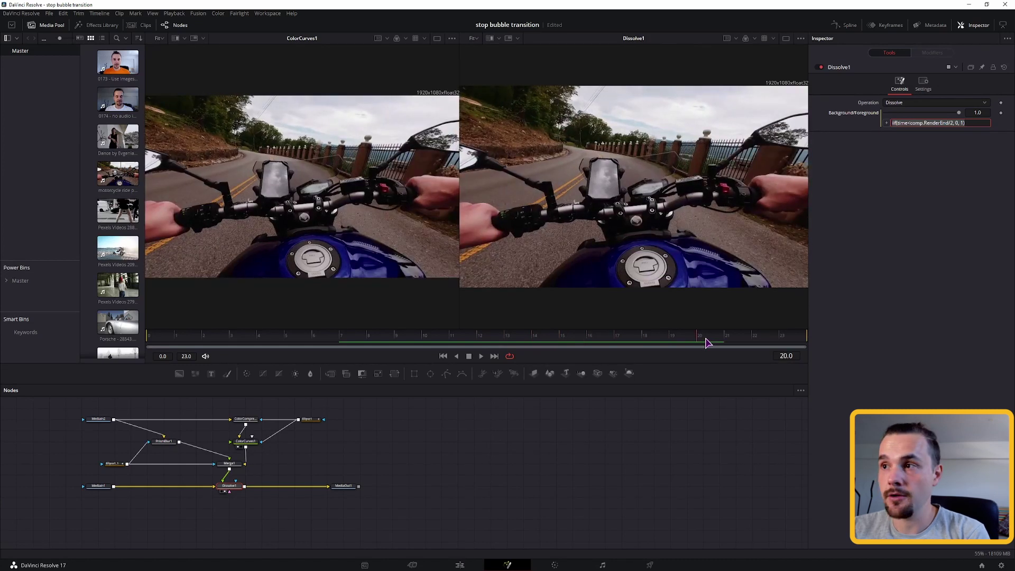
{"action": "left_click_drag", "start_coordinate": [704, 340], "coordinate": [587, 340]}
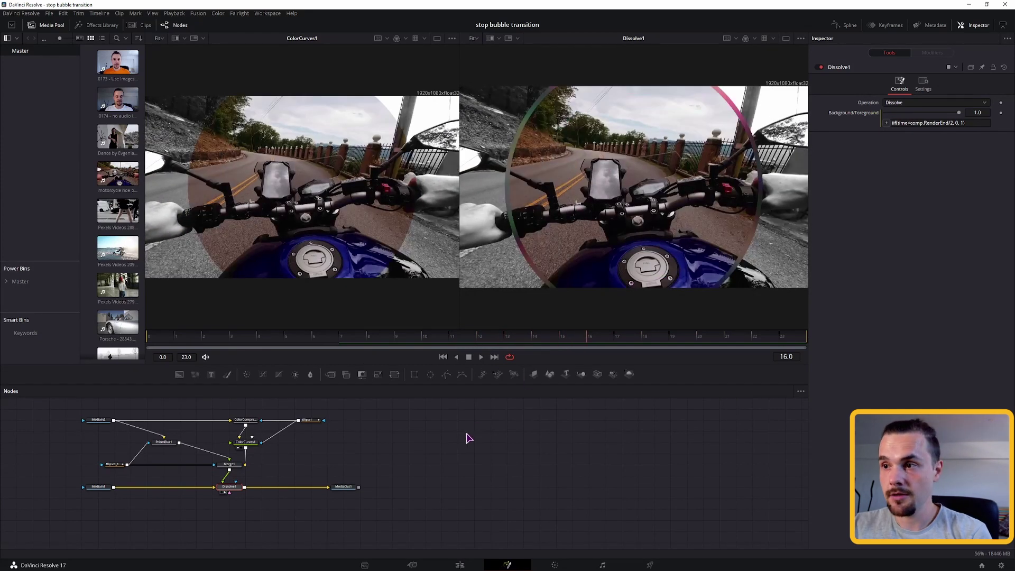
{"action": "key", "text": "ctrl+space"}
Insert a Time Stretcher node right after MediaIn2 and preview the transition.
{"action": "type", "text": "t"}
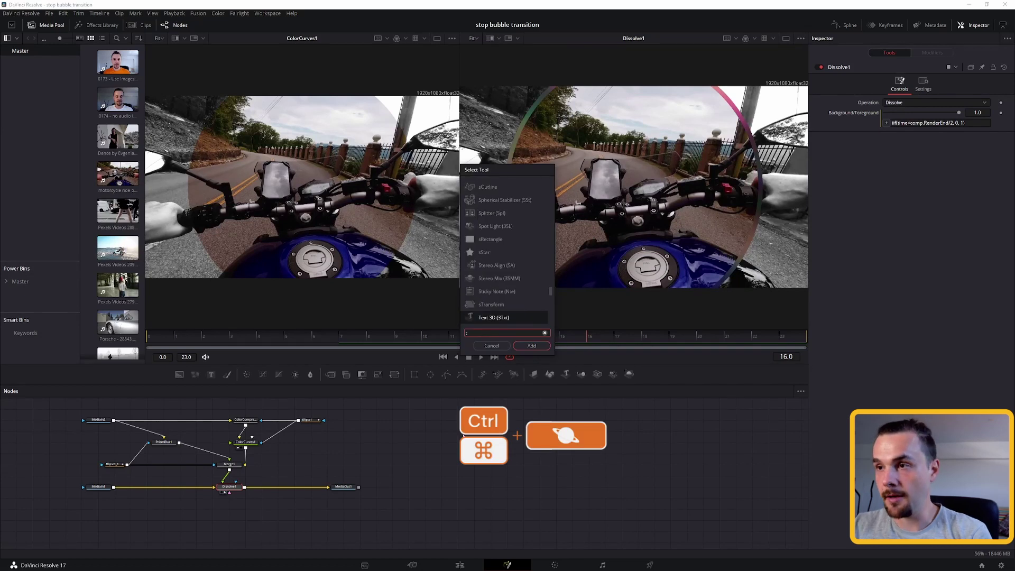
{"action": "type", "text": "ime"}
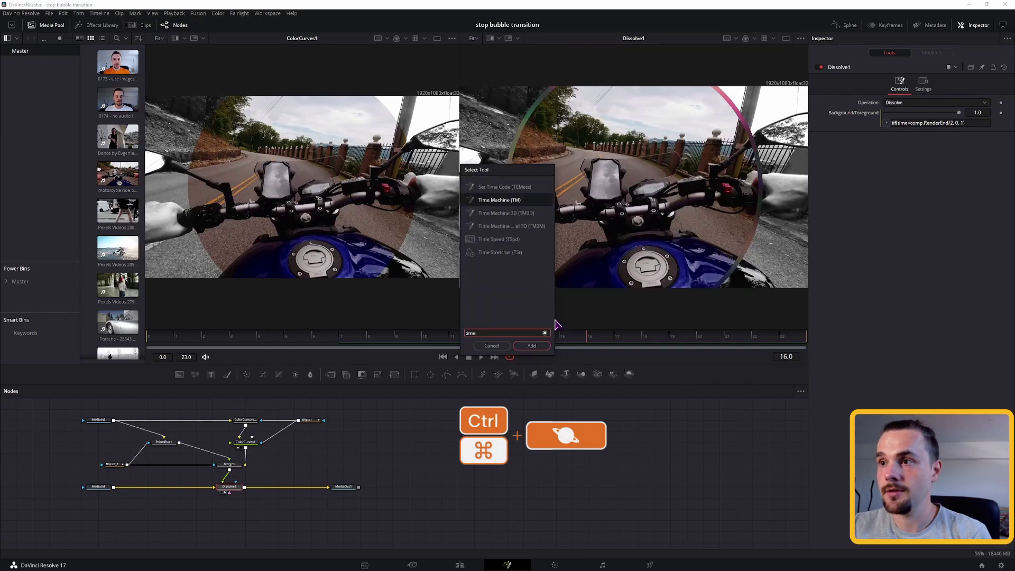
{"action": "double_click", "coordinate": [516, 254]}
{"action": "left_click_drag", "start_coordinate": [180, 415], "coordinate": [181, 426]}
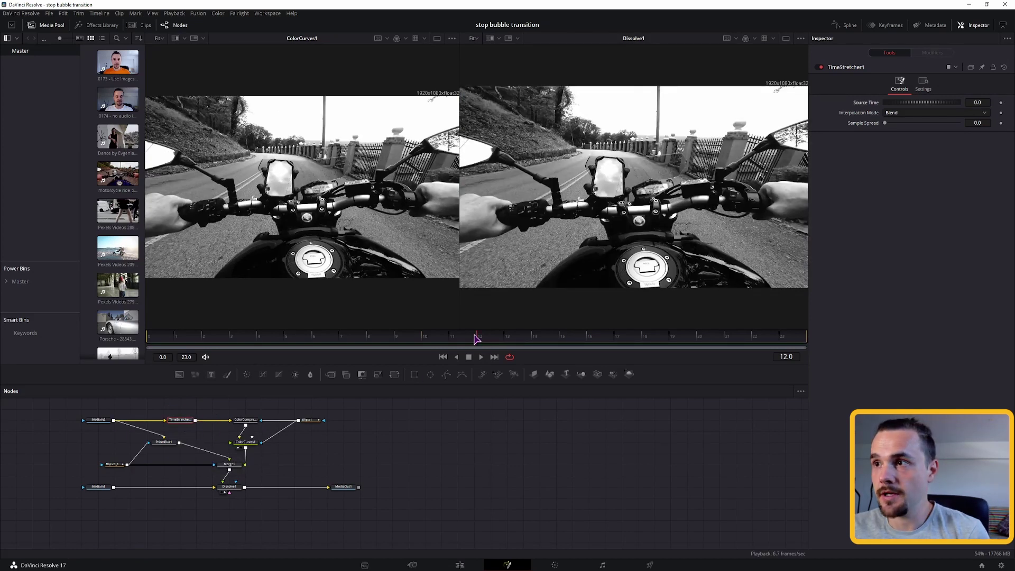
{"action": "left_click_drag", "start_coordinate": [579, 337], "coordinate": [609, 338]}
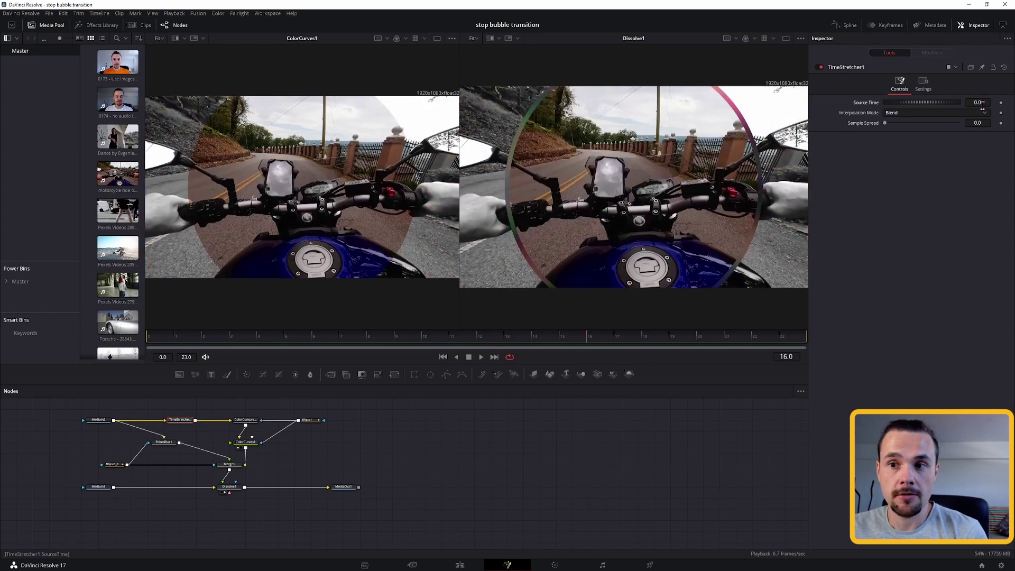
{"action": "left_click", "coordinate": [231, 488]}
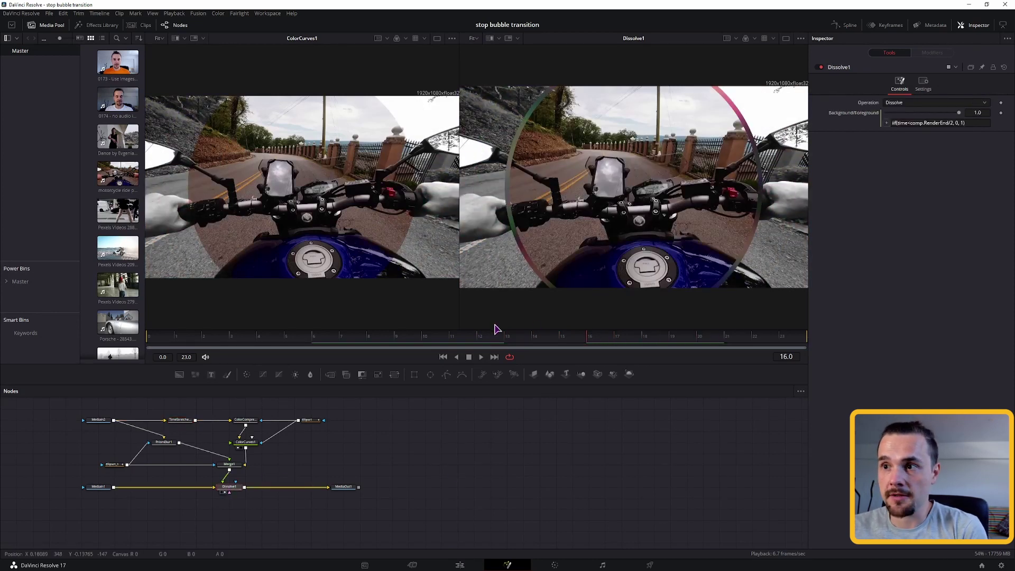
Keyframe TimeStretcher1's Source Time at 12.0 on frames 12 and 19.
{"action": "left_click", "coordinate": [480, 338]}
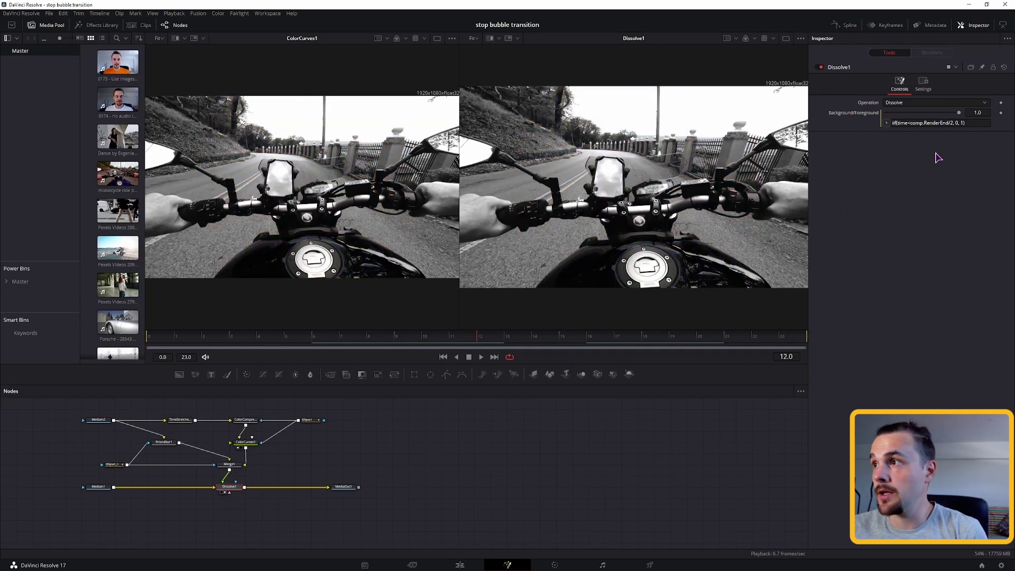
{"action": "left_click", "coordinate": [180, 420]}
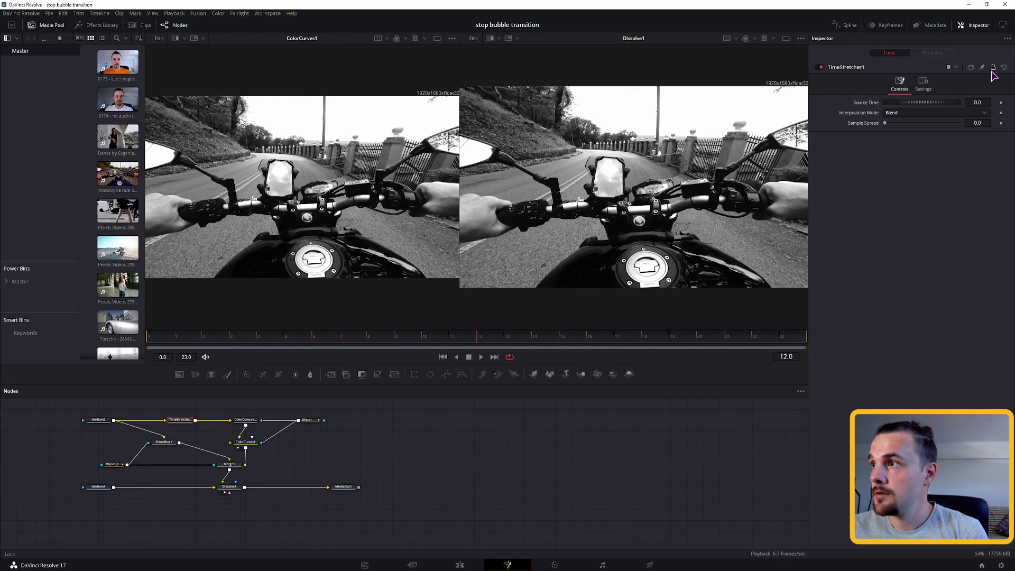
{"action": "left_click", "coordinate": [1000, 103]}
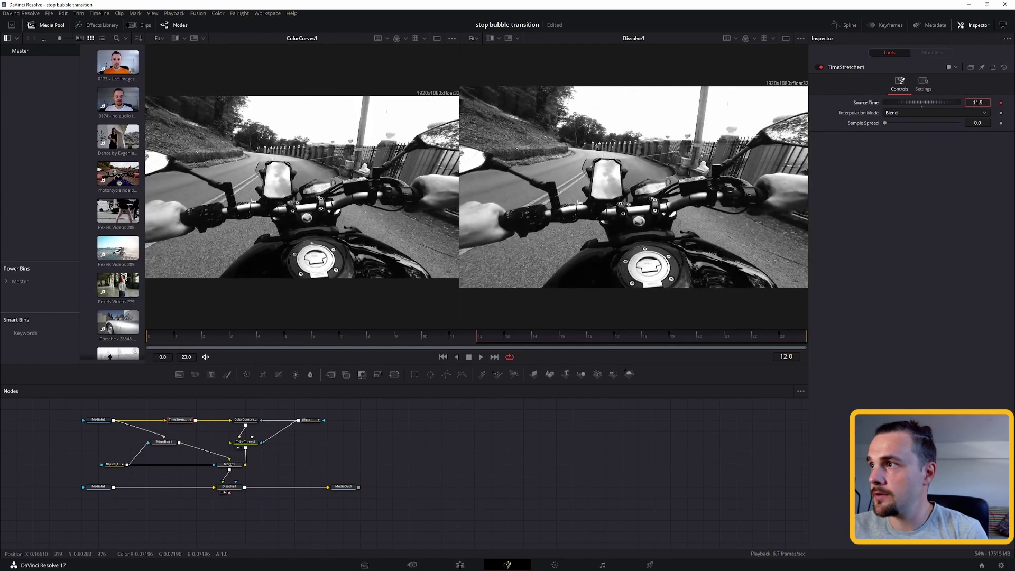
{"action": "key", "text": "ctrl+z"}
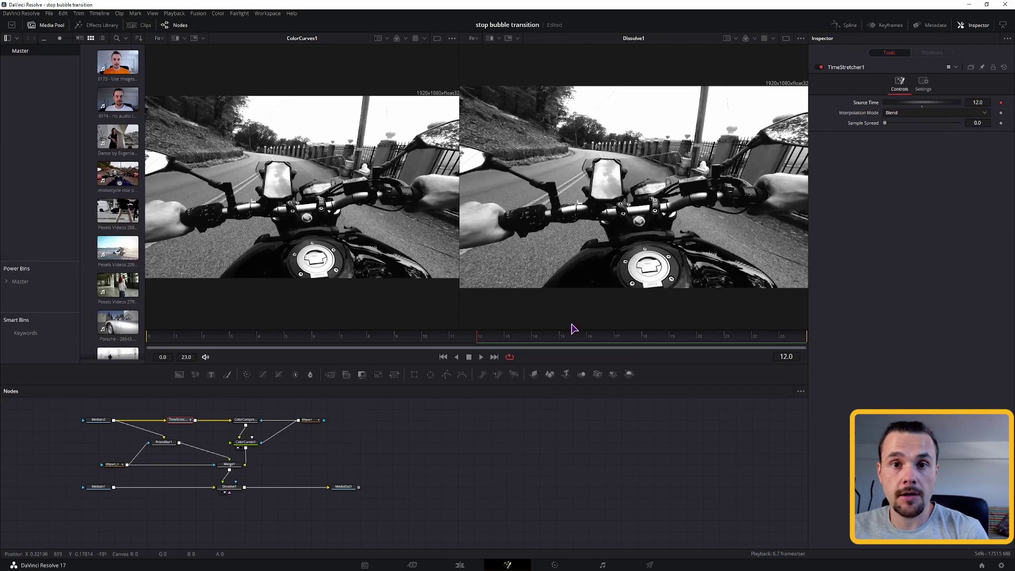
{"action": "left_click_drag", "start_coordinate": [507, 345], "coordinate": [676, 337]}
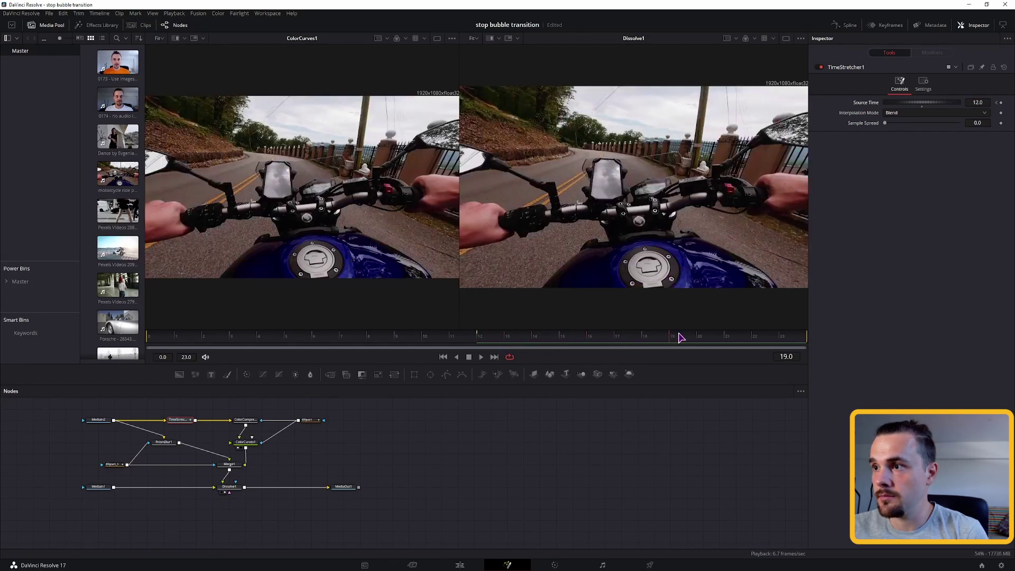
{"action": "left_click", "coordinate": [1001, 102]}
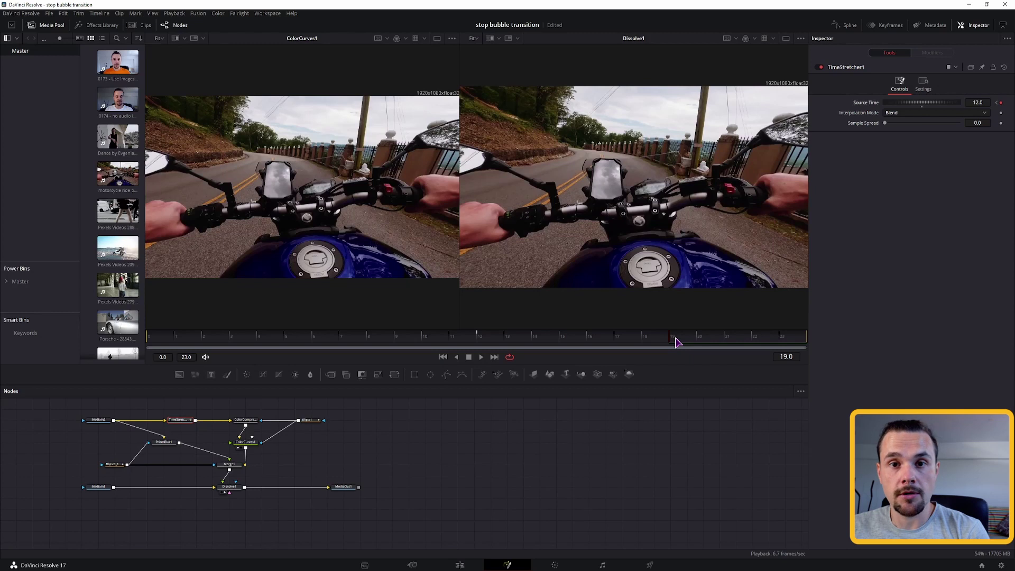
Set Source Time to 22 at frame 22, then play back and review from frame 12.
{"action": "left_click_drag", "start_coordinate": [676, 342], "coordinate": [779, 342]}
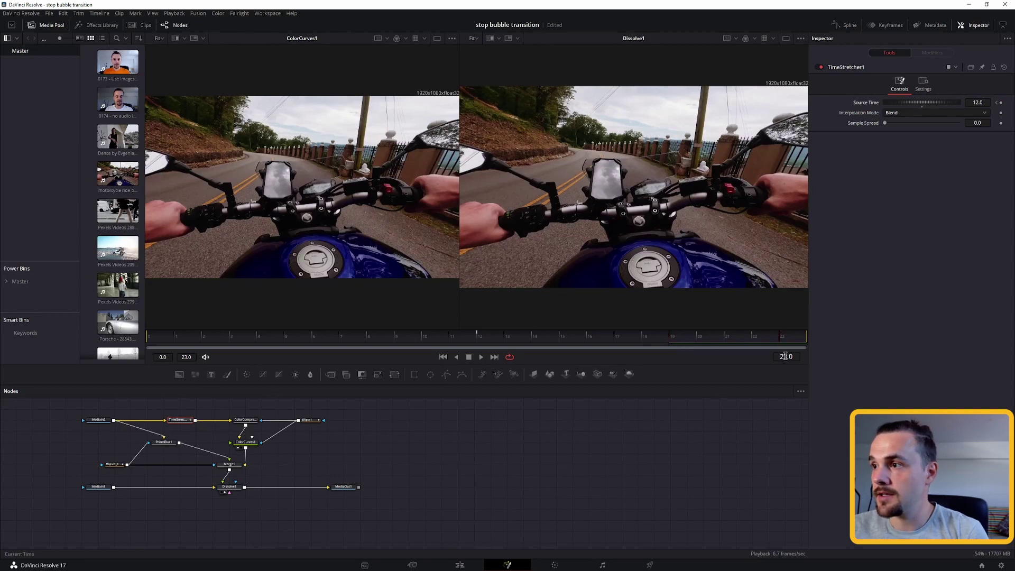
{"action": "left_click", "coordinate": [977, 102]}
{"action": "type", "text": "22"}
{"action": "key", "text": "Return"}
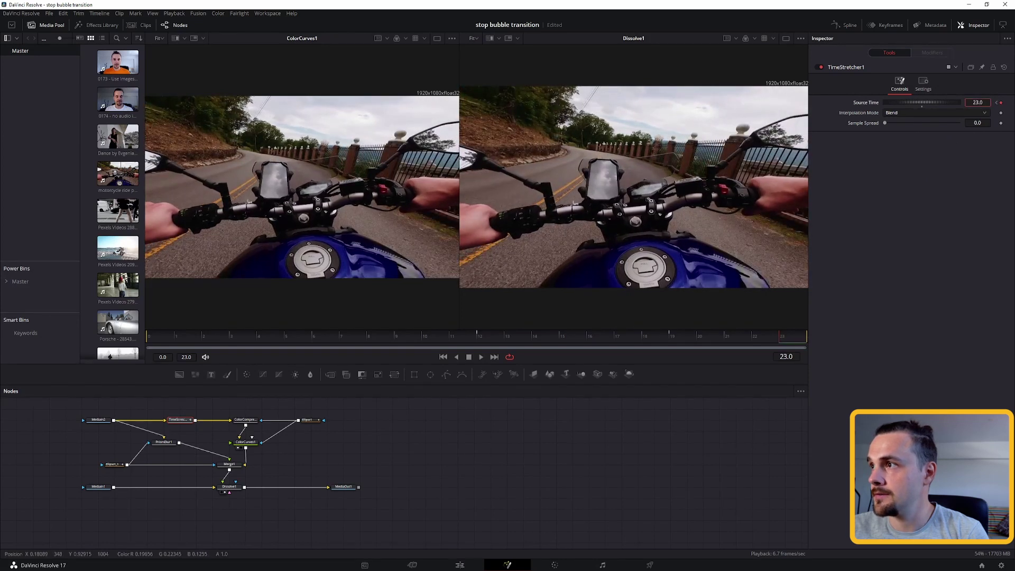
{"action": "key", "text": "space"}
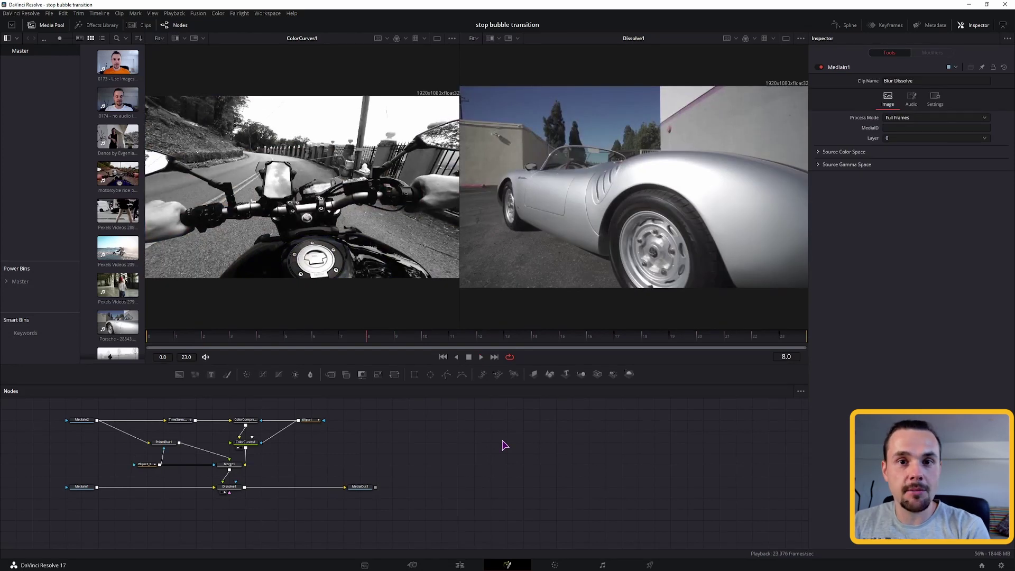
{"action": "left_click_drag", "start_coordinate": [444, 344], "coordinate": [718, 346]}
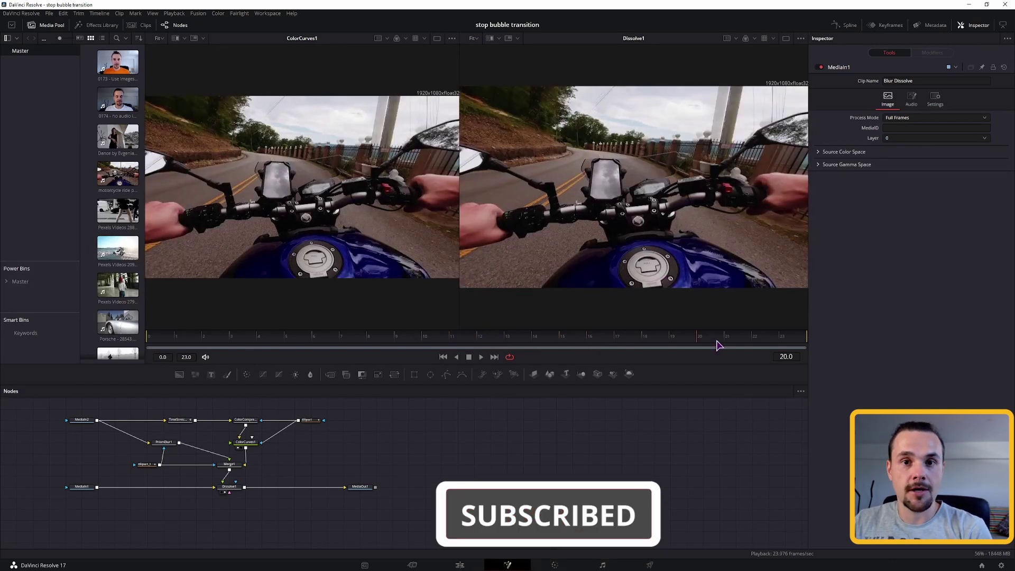
{"action": "left_click", "coordinate": [479, 338]}
{"action": "left_click", "coordinate": [177, 419]}
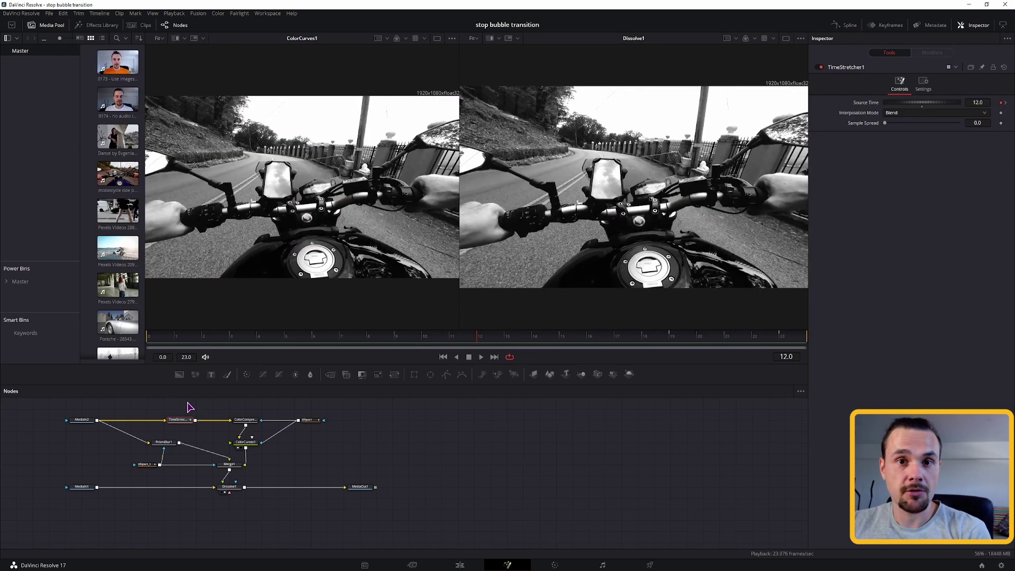
Replace TimeStretcher1's Source Time keyframes with the iif RenderEnd expression.
{"action": "left_click", "coordinate": [354, 451]}
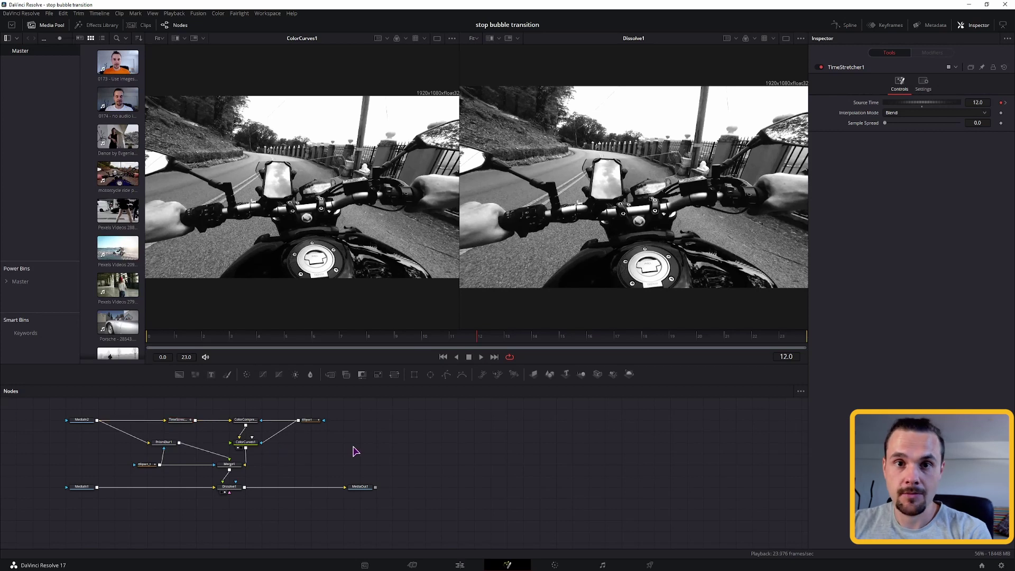
{"action": "left_click", "coordinate": [982, 103]}
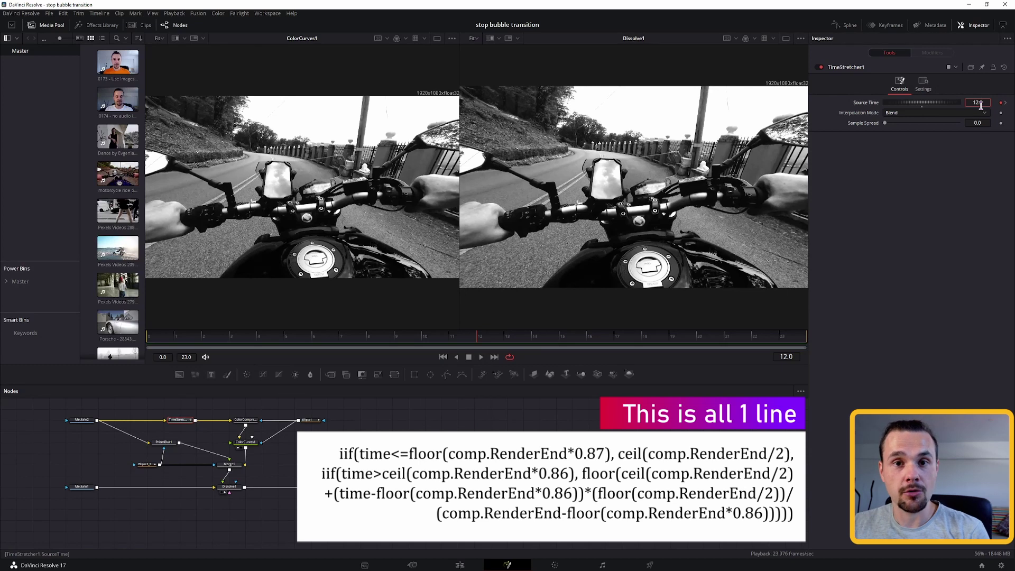
{"action": "left_click", "coordinate": [977, 102]}
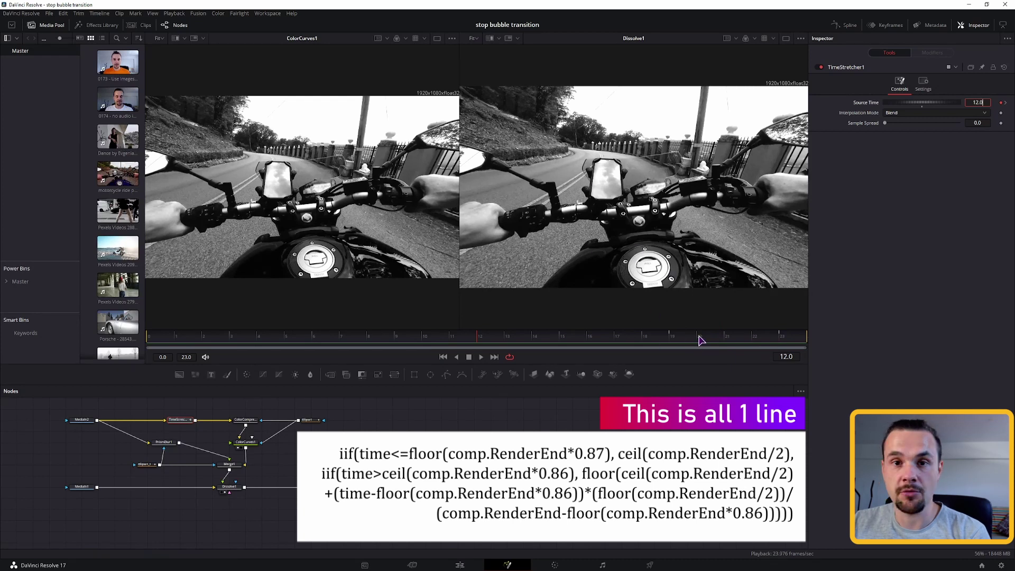
Check the hold at frame 19 and Source Time 23.0 at frame 23, then select the effect nodes.
{"action": "left_click", "coordinate": [670, 341]}
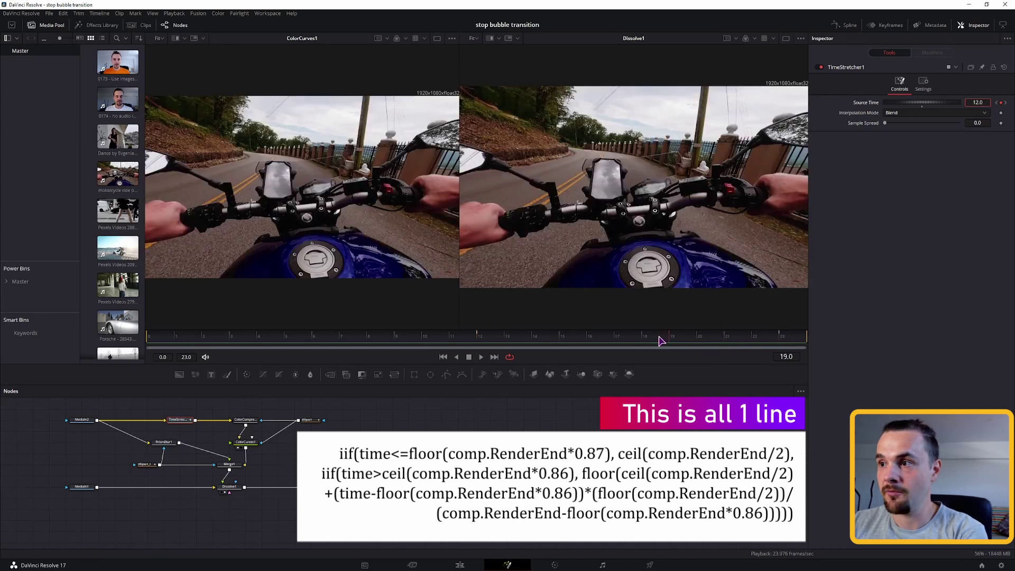
{"action": "left_click", "coordinate": [771, 338]}
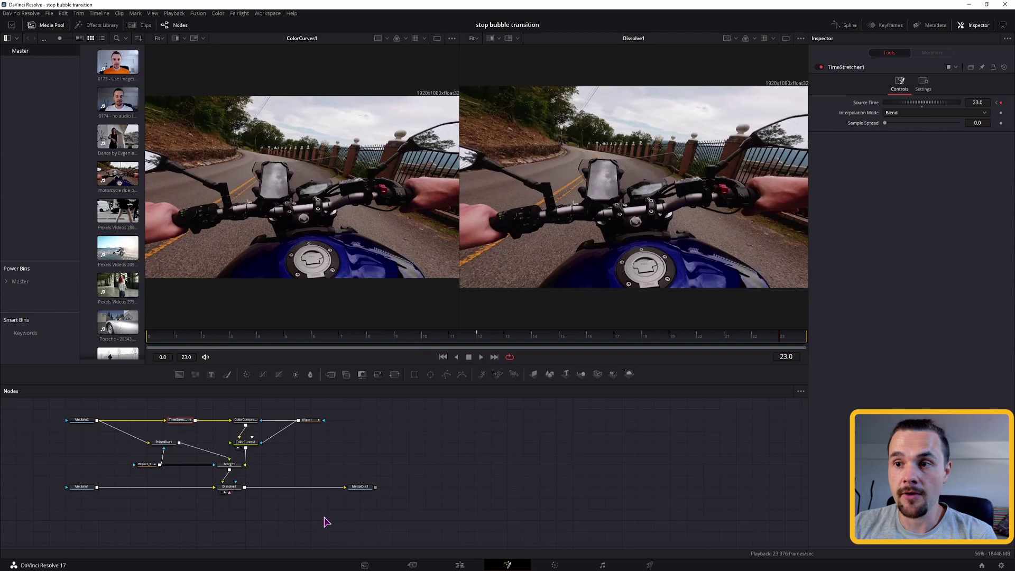
{"action": "left_click_drag", "start_coordinate": [324, 518], "coordinate": [126, 408]}
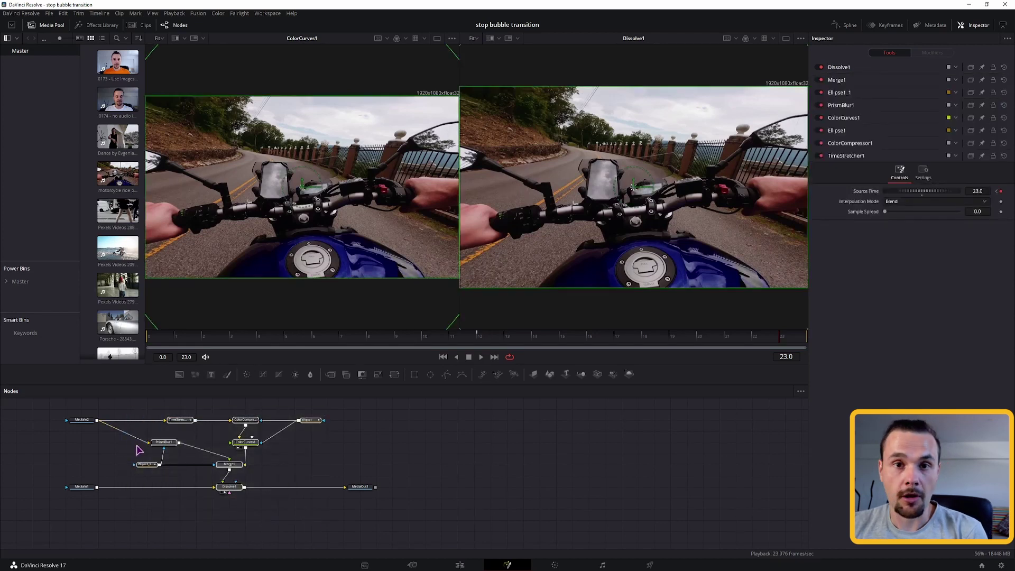
Group the effect nodes and create a macro from the group plus both inputs.
{"action": "key", "text": "ctrl+g"}
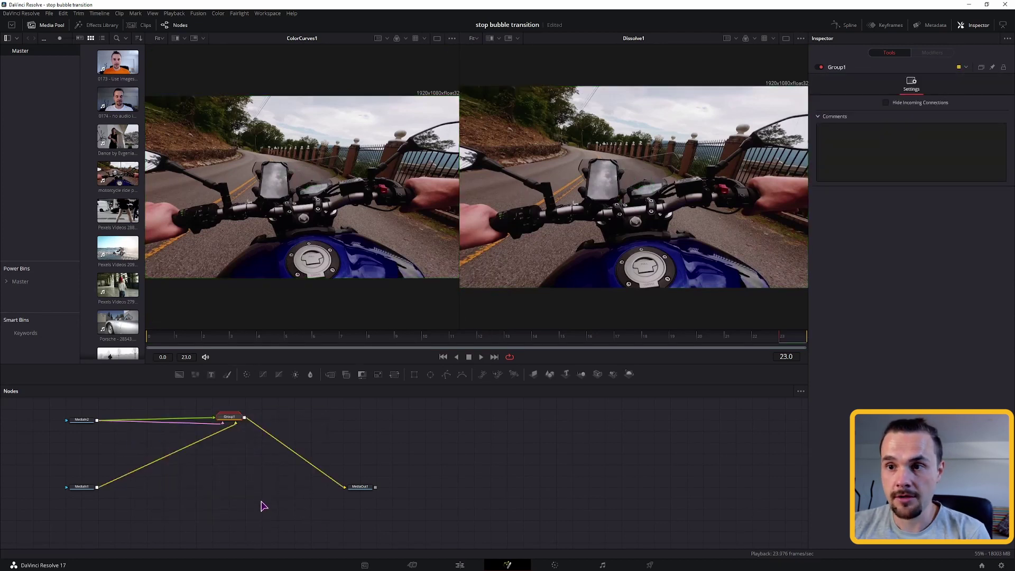
{"action": "left_click_drag", "start_coordinate": [266, 509], "coordinate": [45, 414]}
{"action": "right_click", "coordinate": [228, 420]}
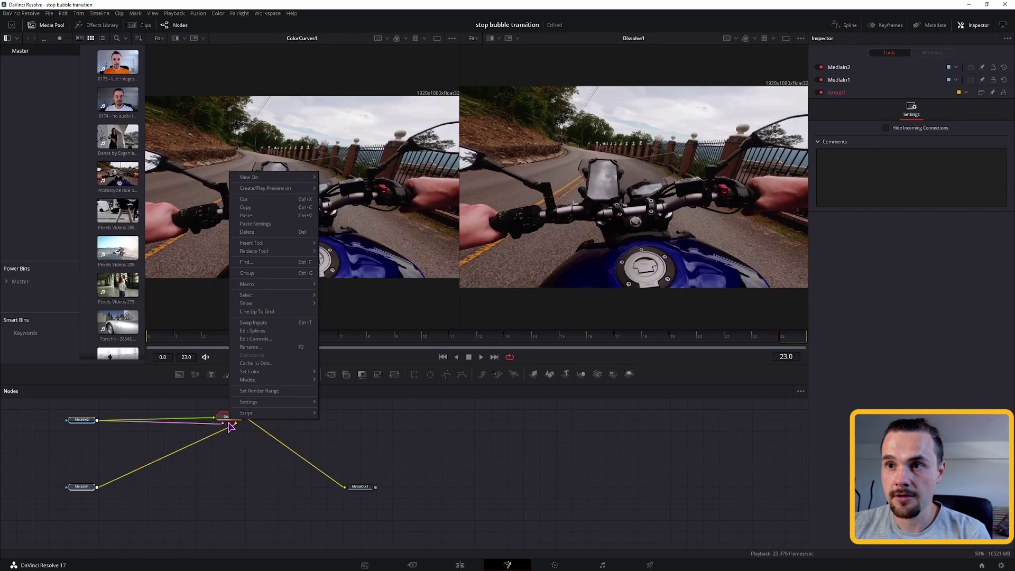
{"action": "mouse_move", "coordinate": [290, 286]}
{"action": "left_click", "coordinate": [345, 286]}
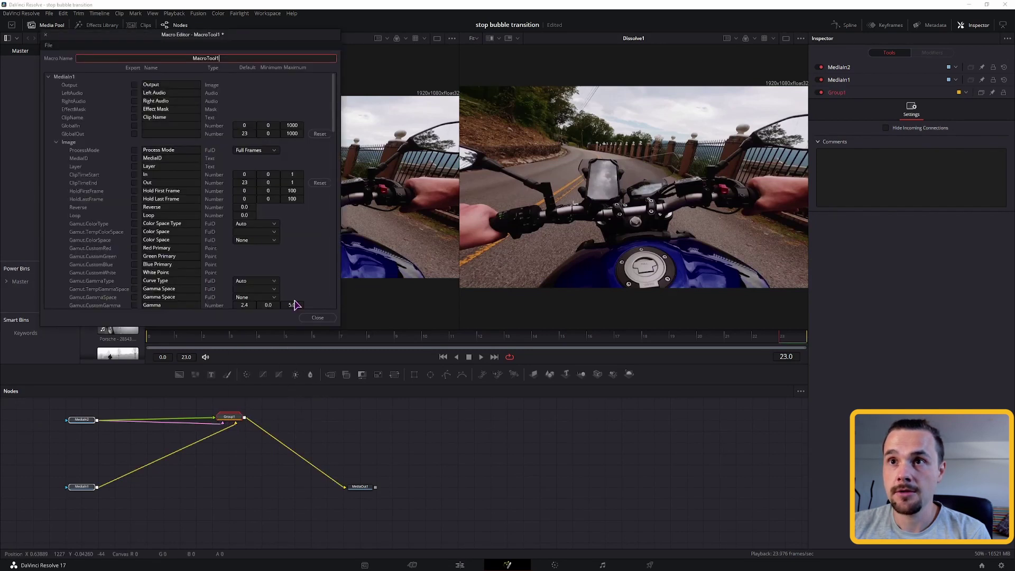
{"action": "left_click", "coordinate": [50, 46]}
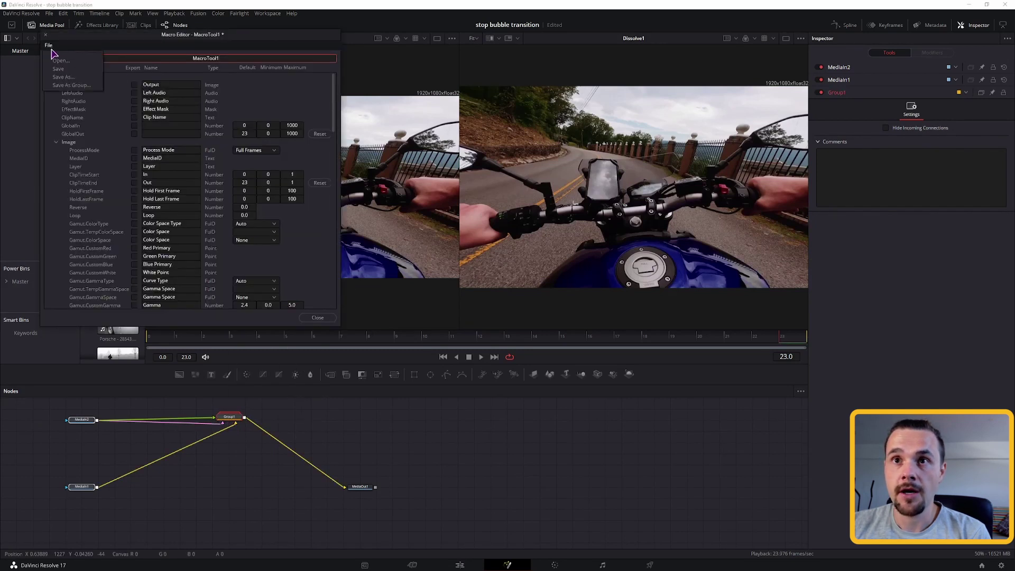
Save the macro as a setting file in the Fusion Templates\Edit\Transitions folder.
{"action": "left_click", "coordinate": [84, 77]}
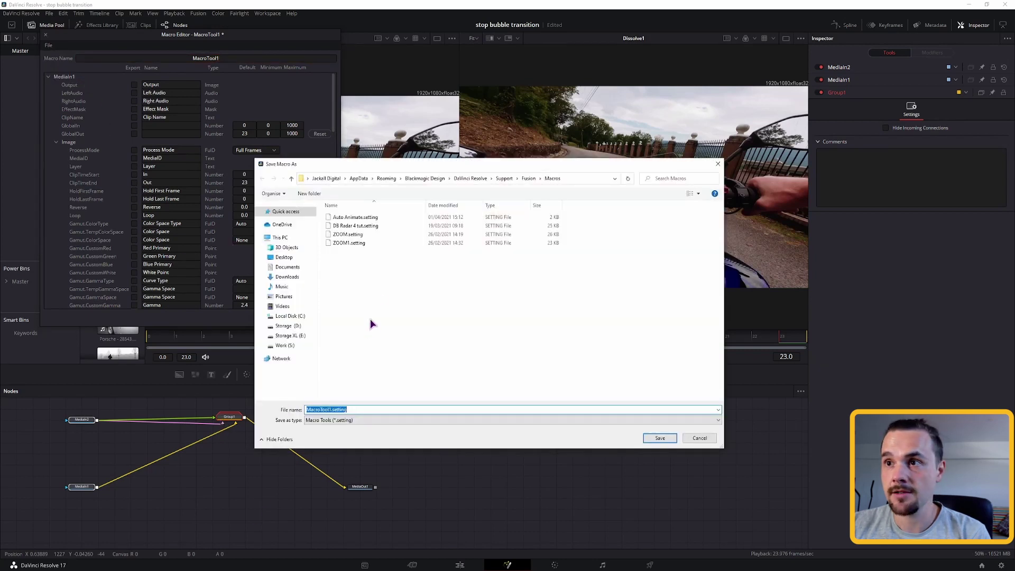
{"action": "left_click", "coordinate": [528, 178]}
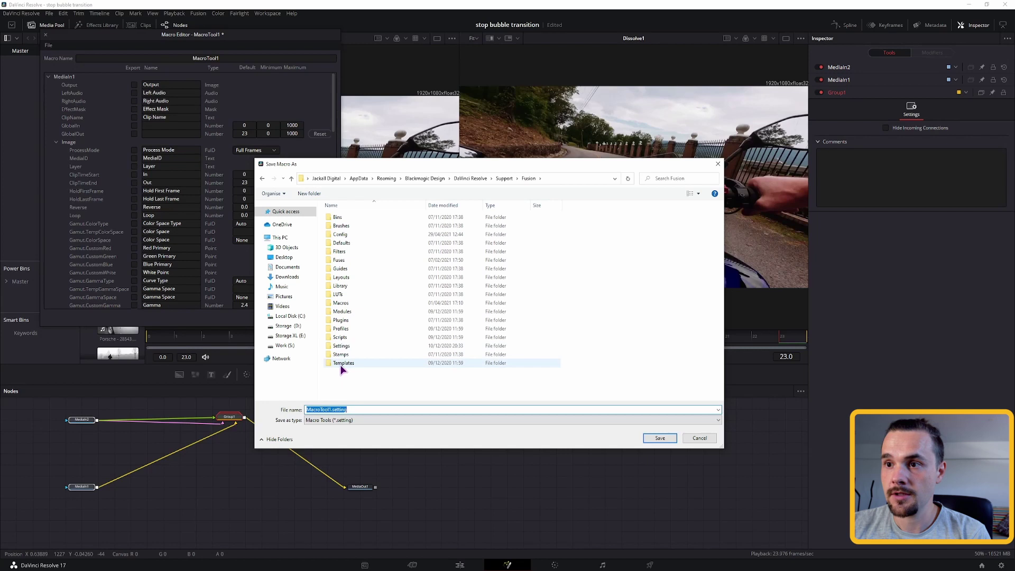
{"action": "double_click", "coordinate": [338, 362]}
{"action": "left_click", "coordinate": [349, 217]}
{"action": "double_click", "coordinate": [350, 217]}
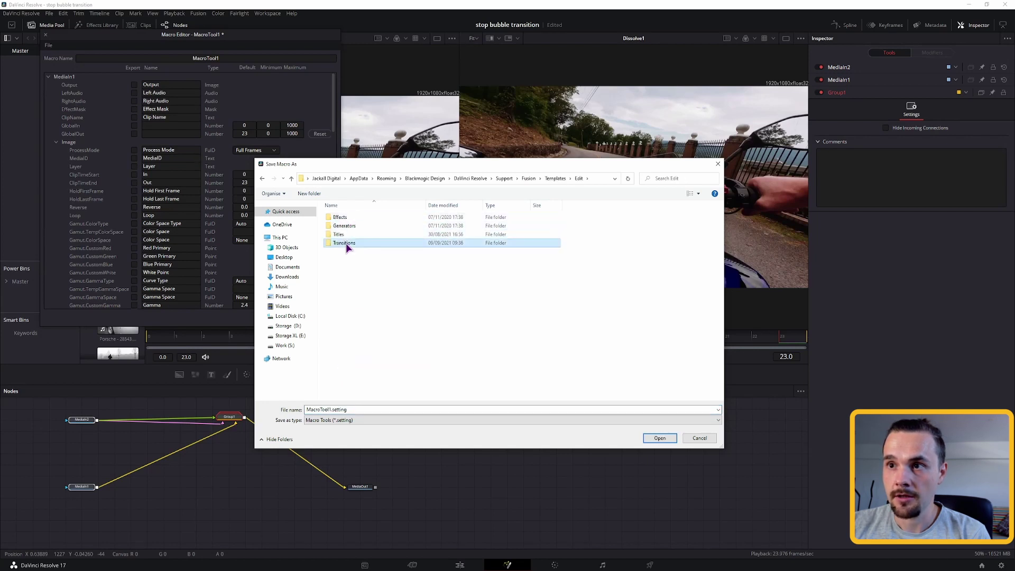
{"action": "double_click", "coordinate": [341, 243]}
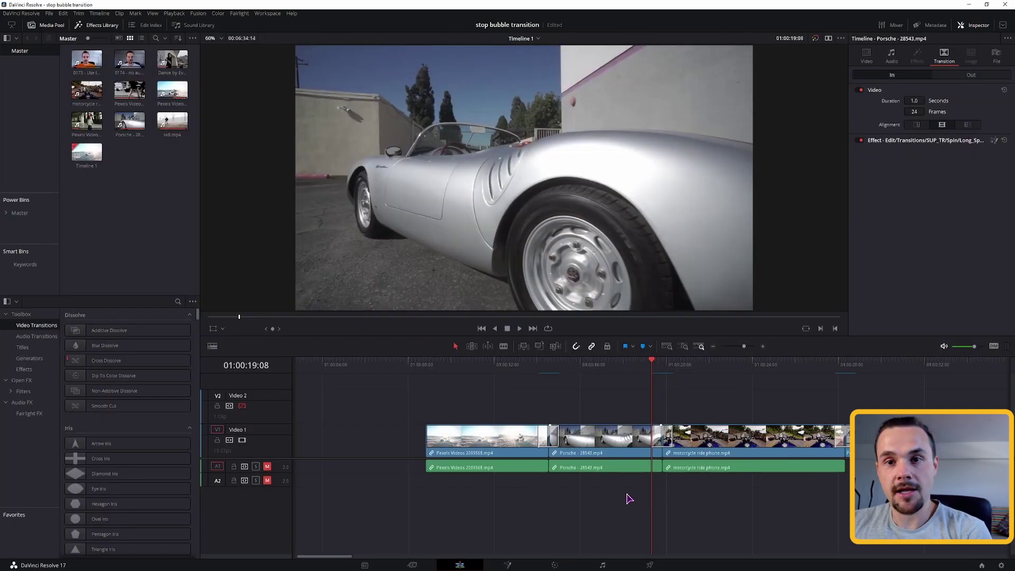
Make a preset from the transition on the cut, confirming the naming dialog.
{"action": "left_click", "coordinate": [658, 443]}
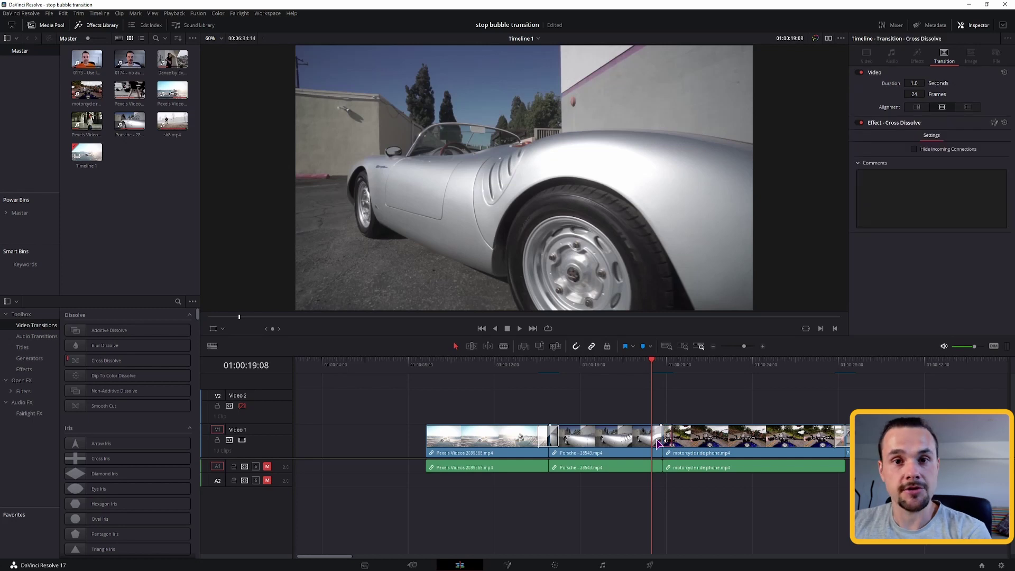
{"action": "right_click", "coordinate": [658, 444]}
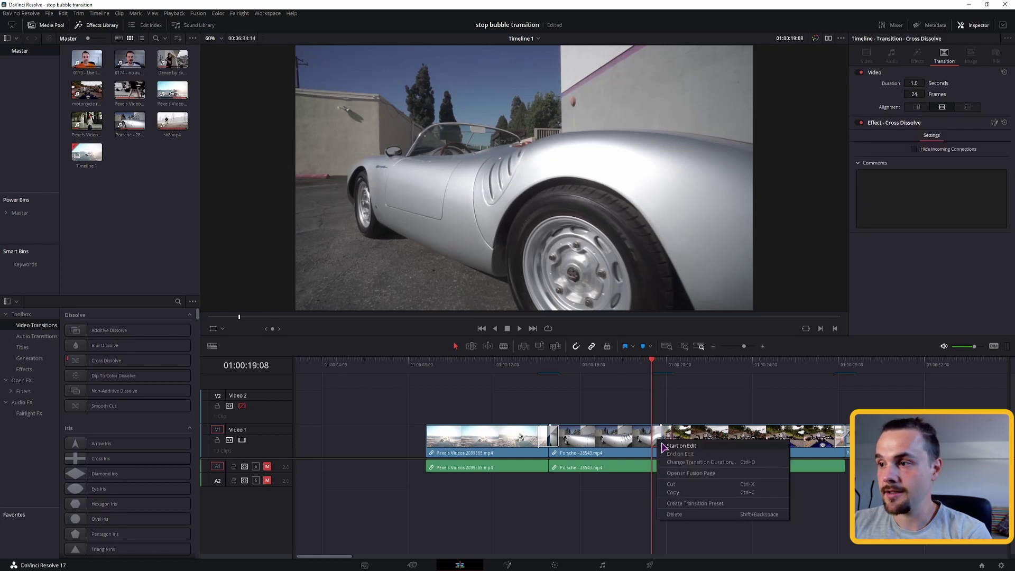
{"action": "left_click", "coordinate": [690, 504]}
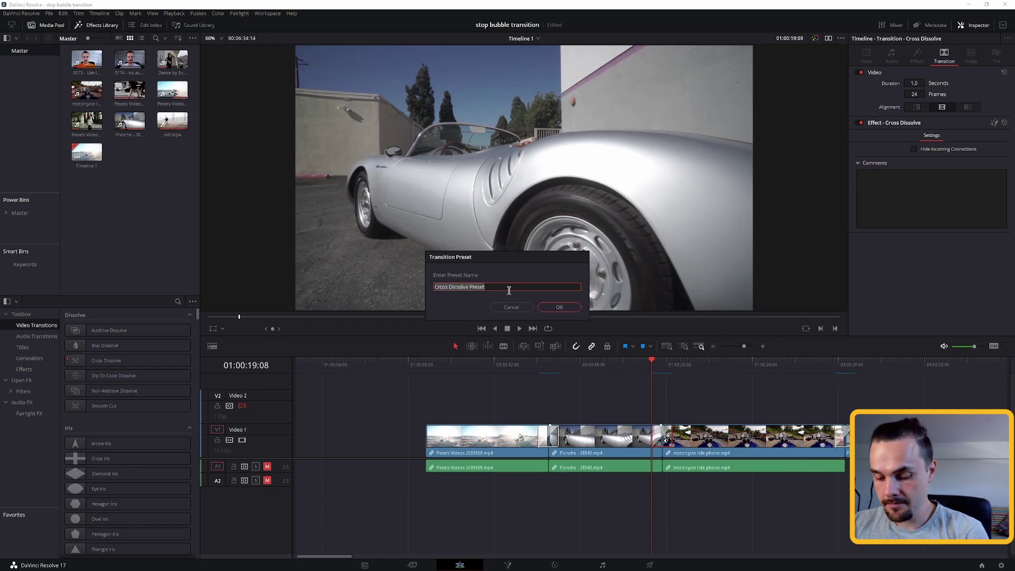
{"action": "key", "text": "Return"}
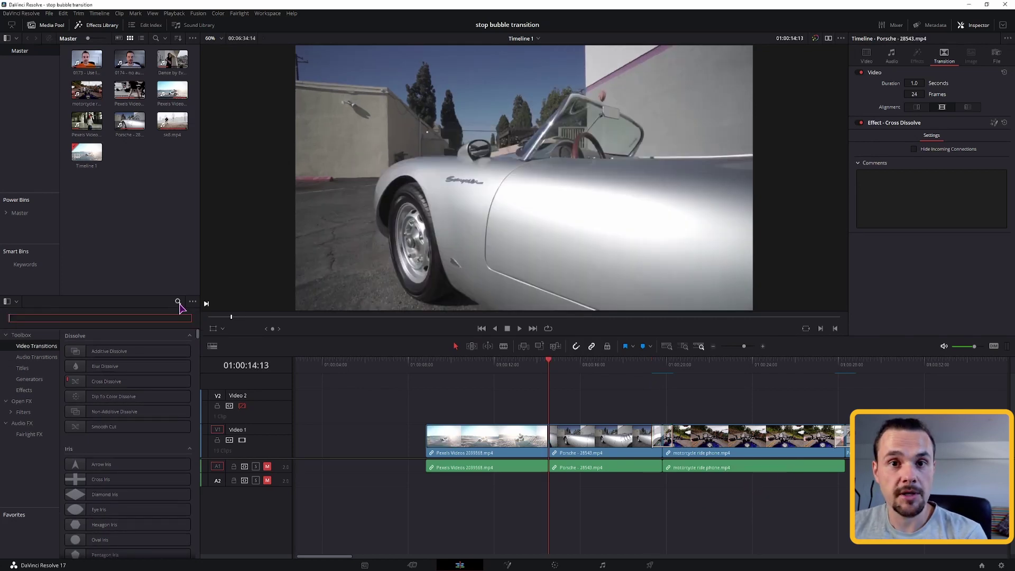
Drop the Jackall Circle BW stopGO transition onto the Pexels–Porsche cut and play it.
{"action": "type", "text": "jackal"}
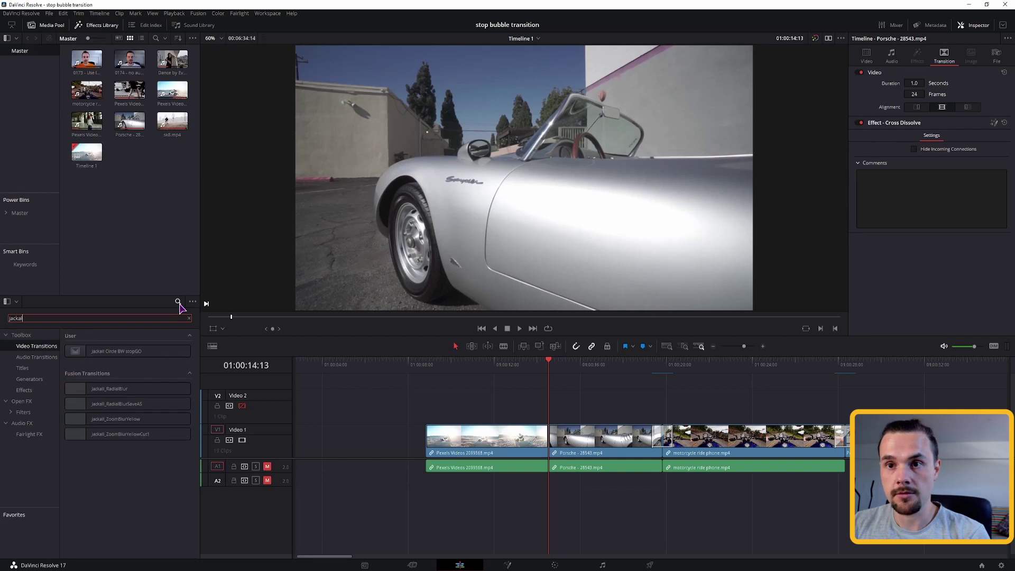
{"action": "type", "text": "l"}
{"action": "left_click_drag", "start_coordinate": [80, 351], "coordinate": [548, 439]}
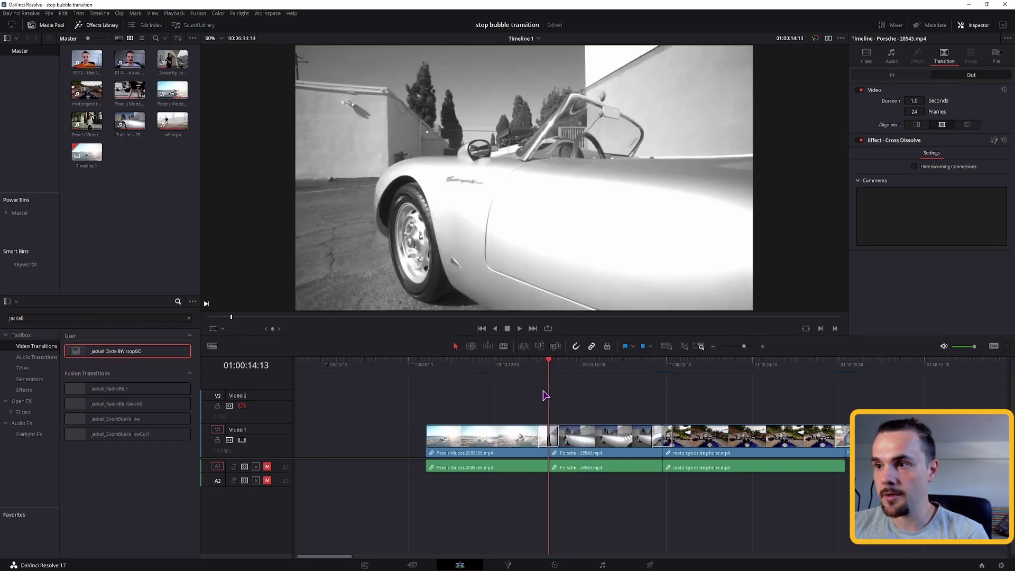
{"action": "left_click", "coordinate": [536, 365]}
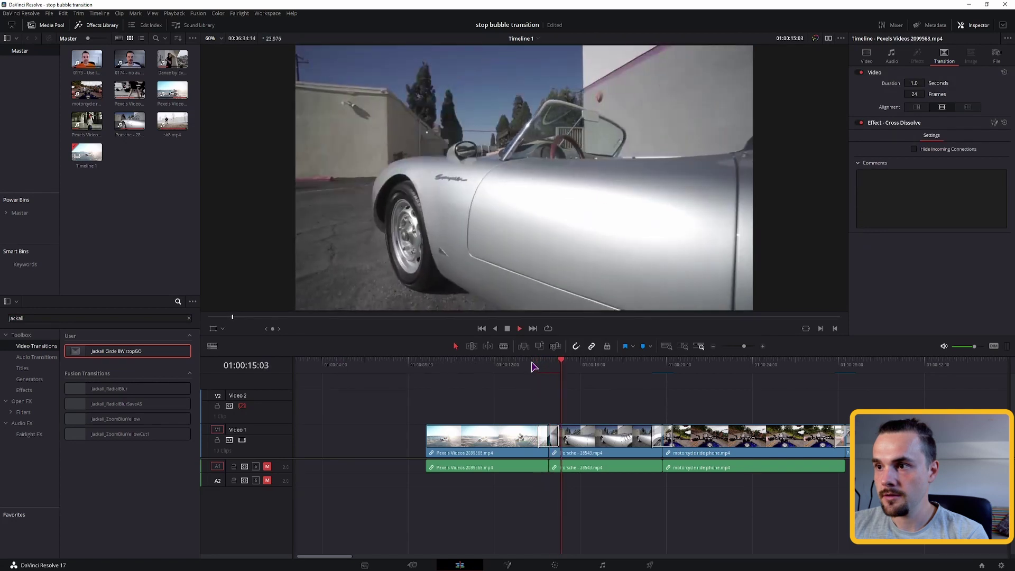
{"action": "left_click", "coordinate": [534, 365]}
{"action": "left_click", "coordinate": [519, 365]}
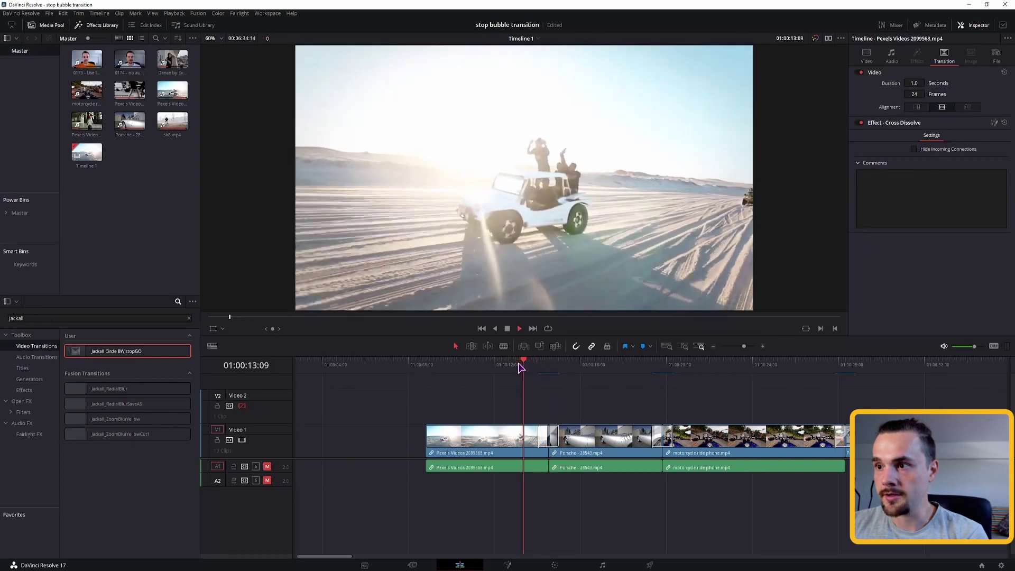
{"action": "key", "text": "space"}
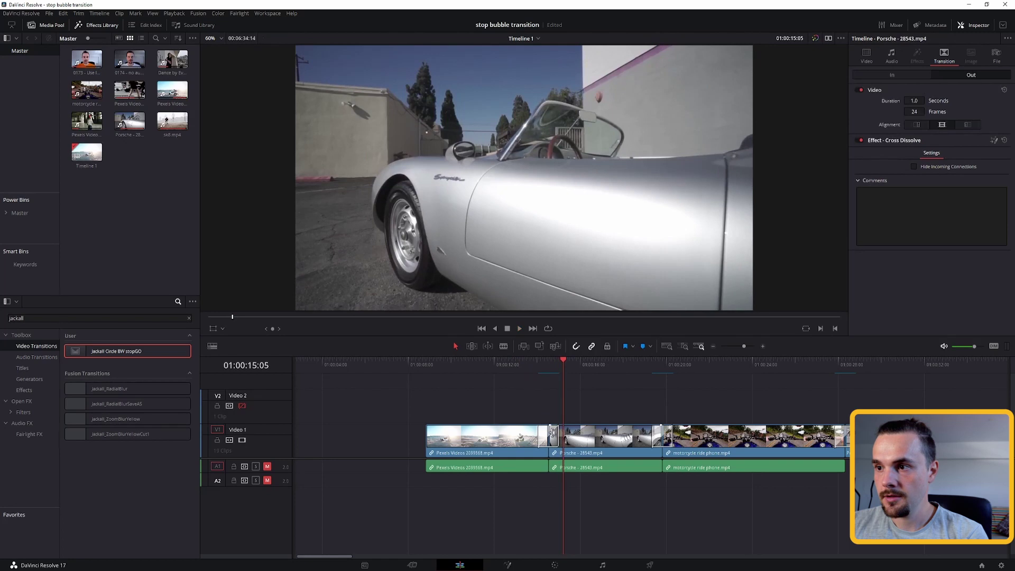
Lengthen the transition to 2.5 seconds and play it back.
{"action": "left_click_drag", "start_coordinate": [559, 437], "coordinate": [575, 436]}
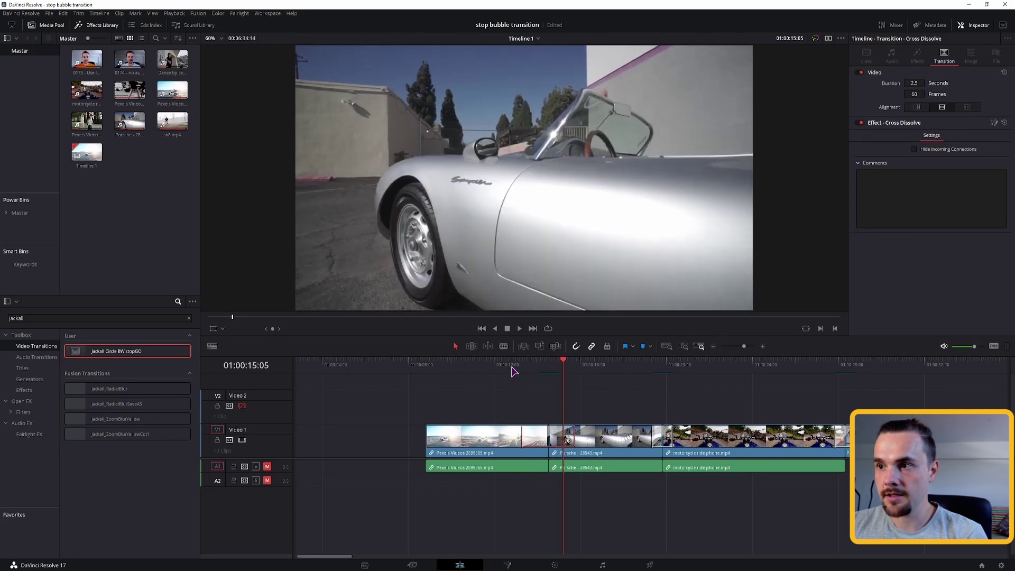
{"action": "left_click", "coordinate": [510, 365]}
{"action": "key", "text": "space"}
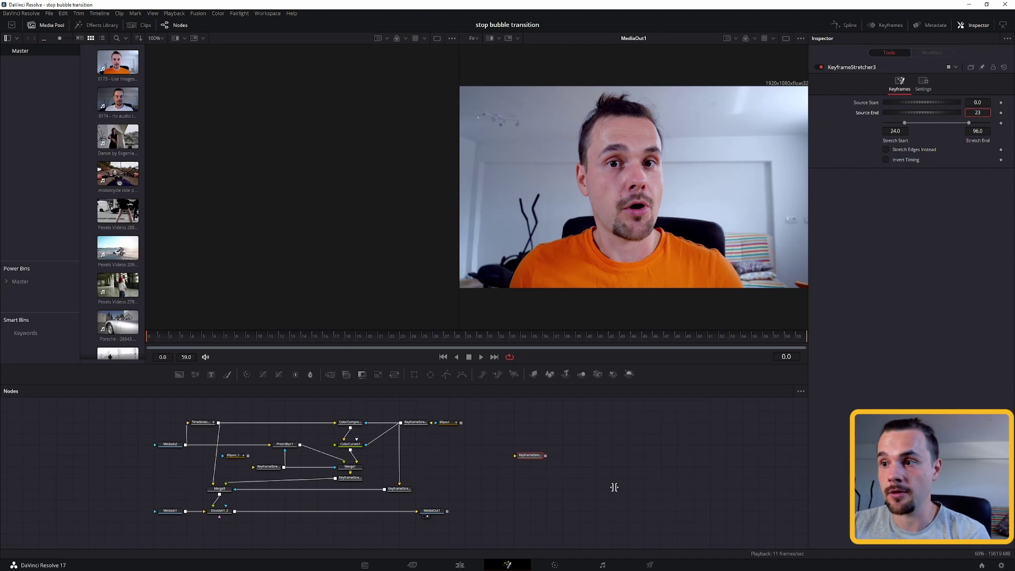
Add expressions to KeyframeStretcher3's Stretch Start and Stretch End.
{"action": "left_click", "coordinate": [1002, 566]}
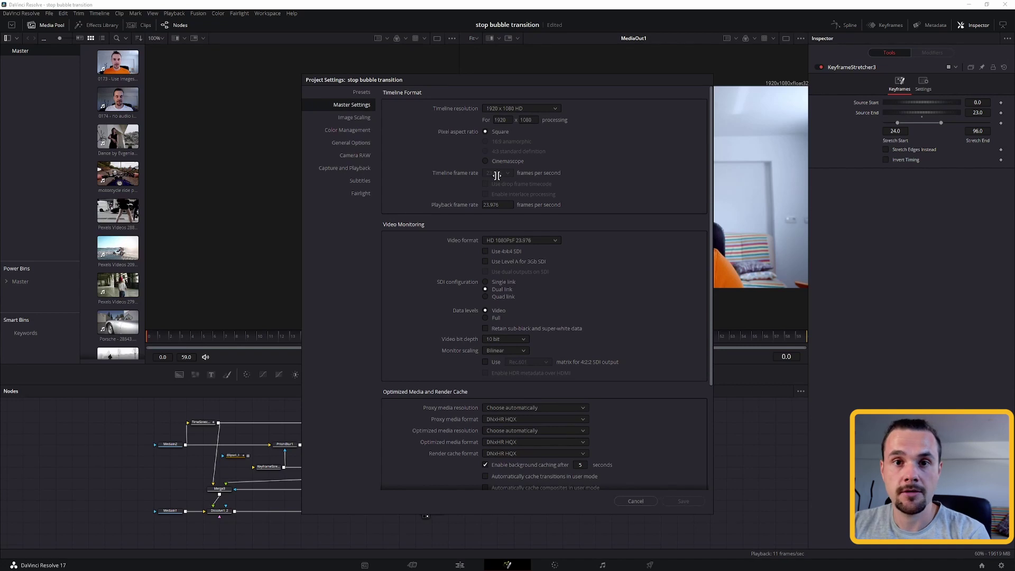
{"action": "left_click", "coordinate": [635, 501]}
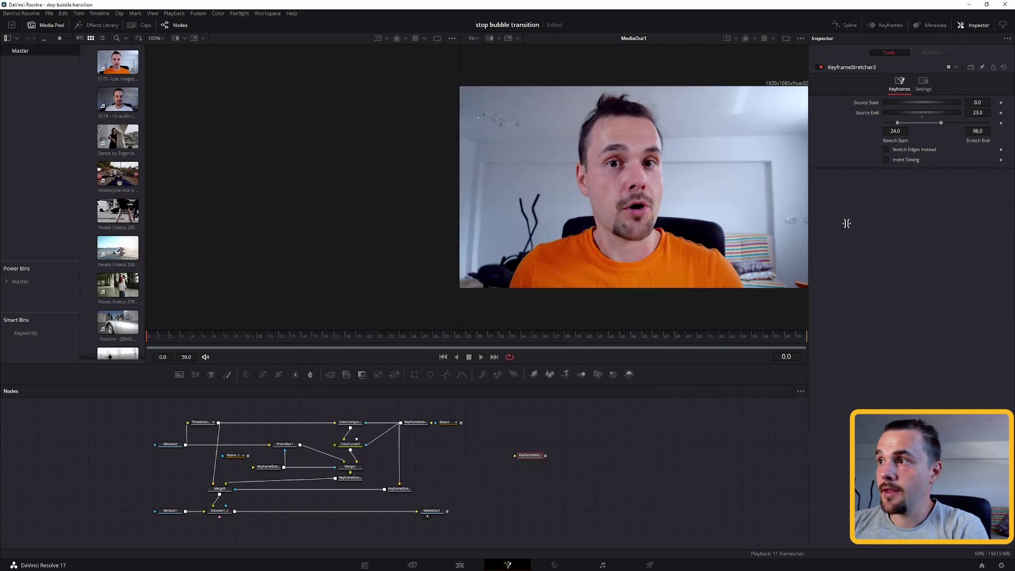
{"action": "right_click", "coordinate": [894, 140]}
{"action": "left_click", "coordinate": [884, 141]}
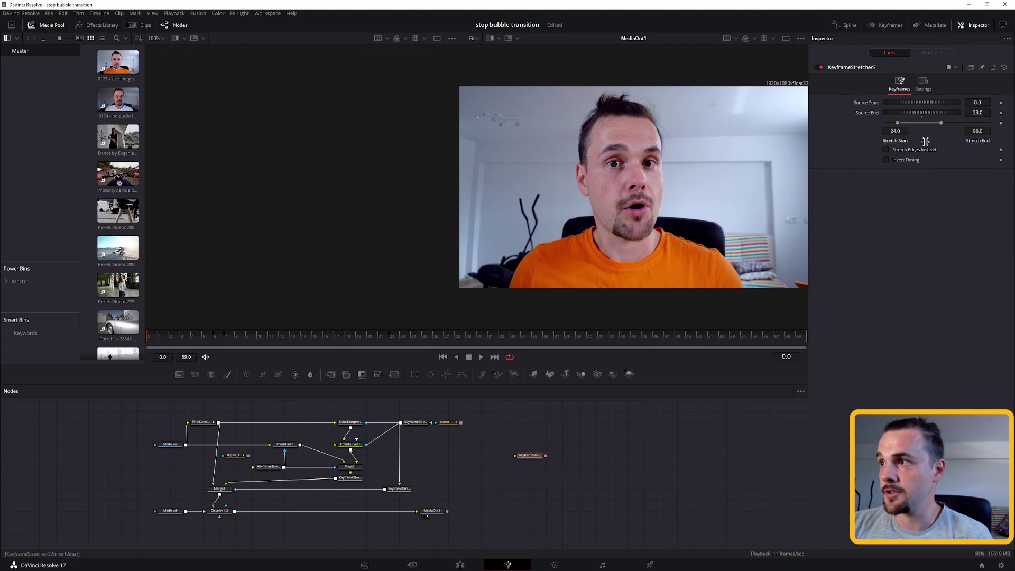
{"action": "right_click", "coordinate": [904, 140]}
{"action": "left_click", "coordinate": [933, 262]}
{"action": "right_click", "coordinate": [979, 139]}
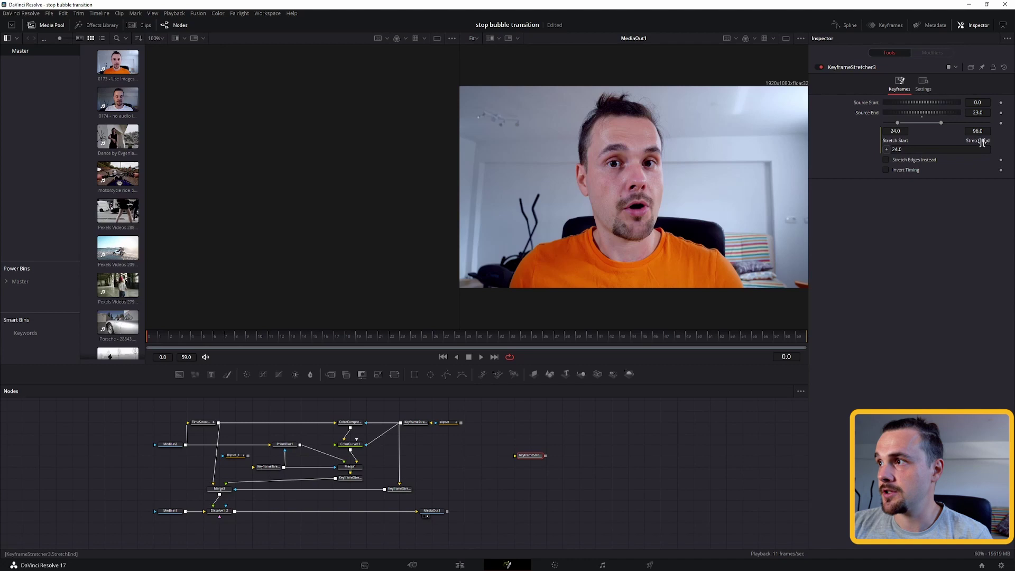
{"action": "left_click", "coordinate": [942, 260]}
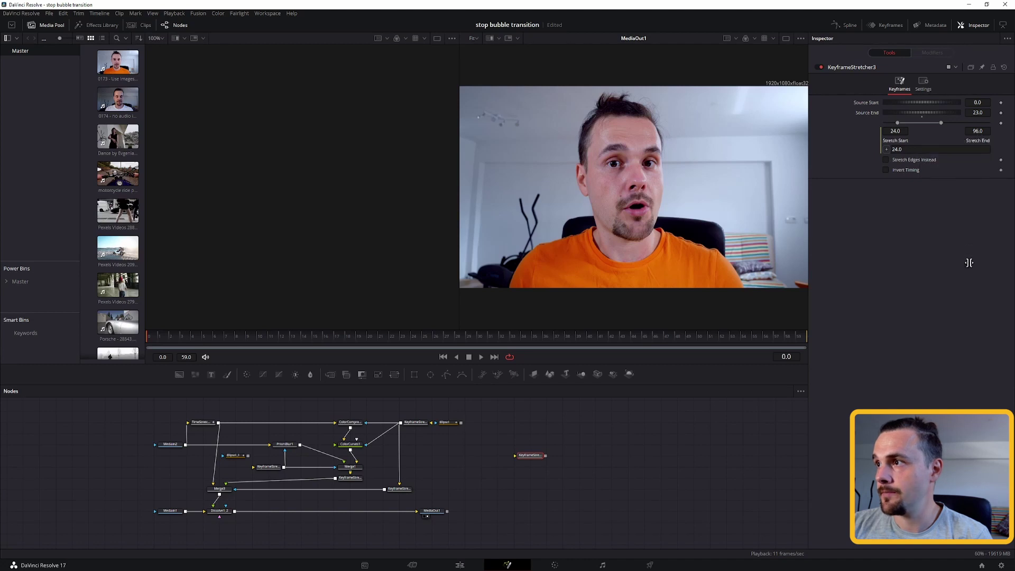
Set the expressions to comp.RenderStart and comp.RenderEnd so Stretch End reads 59.
{"action": "left_click", "coordinate": [912, 150]}
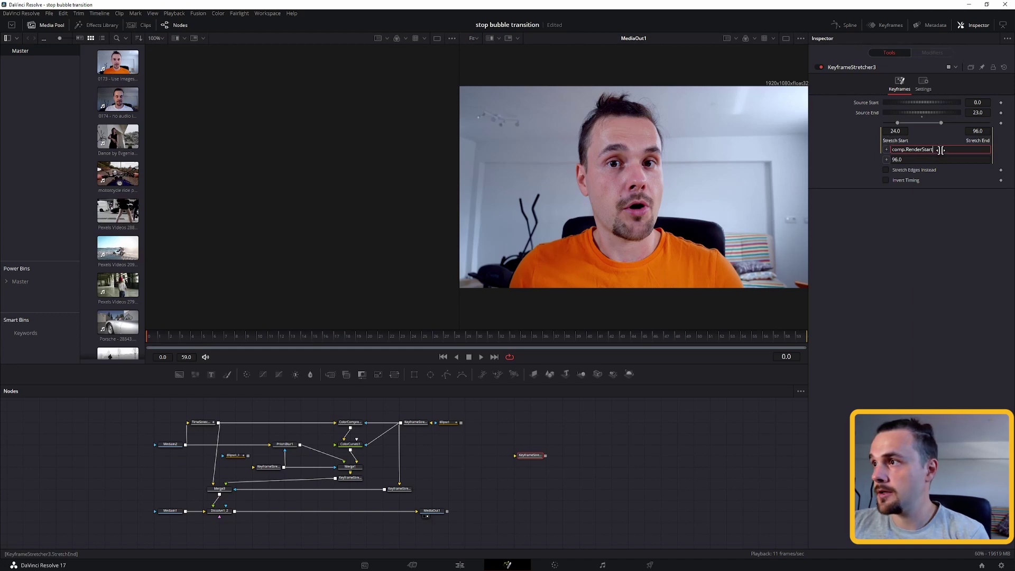
{"action": "left_click_drag", "start_coordinate": [940, 150], "coordinate": [873, 151]}
{"action": "key", "text": "ctrl+c"}
{"action": "left_click", "coordinate": [907, 160]}
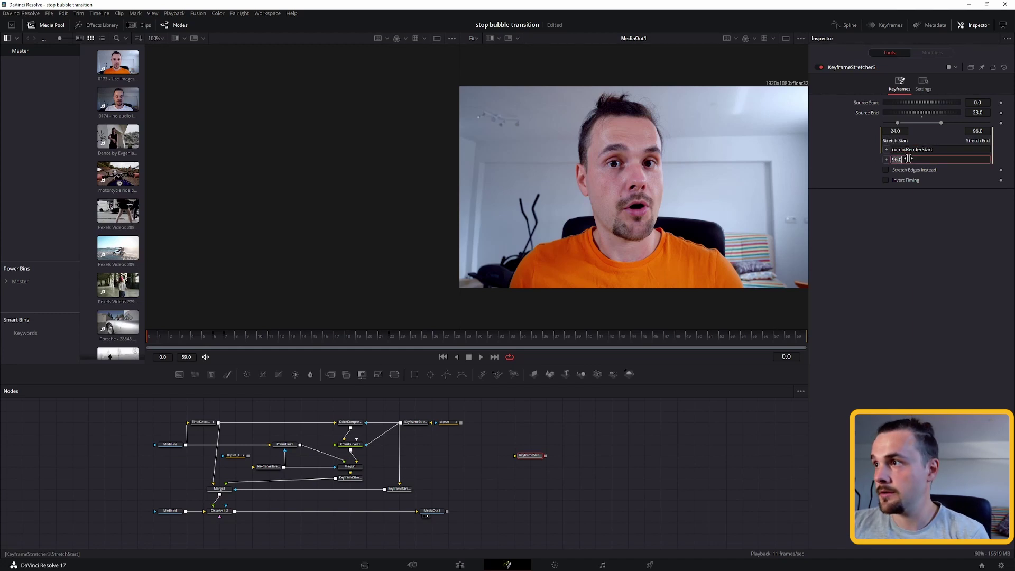
{"action": "key", "text": "ctrl+v"}
{"action": "key", "text": "BackSpace"}
{"action": "key", "text": "BackSpace"}
{"action": "key", "text": "BackSpace"}
{"action": "key", "text": "BackSpace"}
{"action": "key", "text": "BackSpace"}
{"action": "type", "text": "End"}
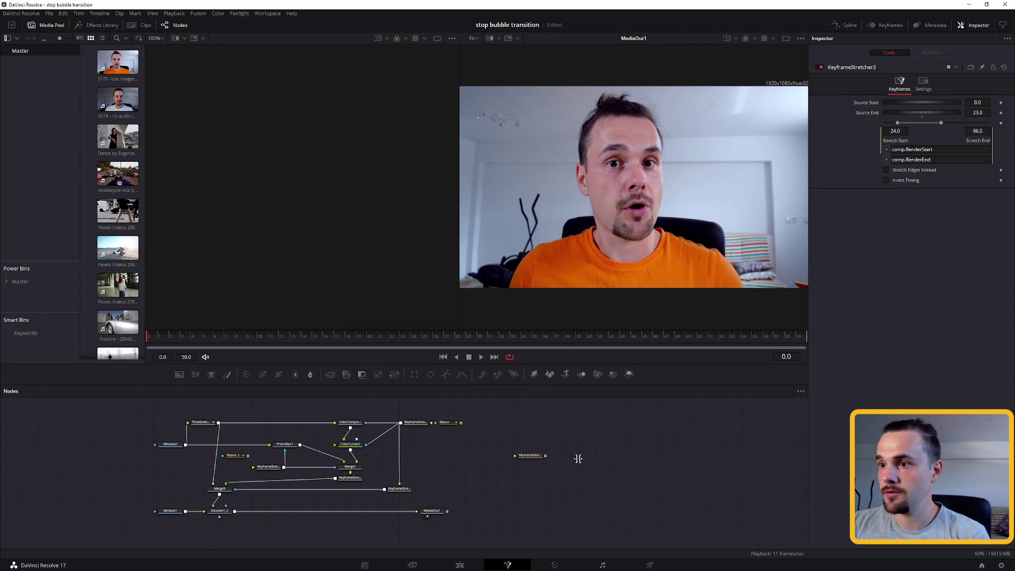
{"action": "left_click", "coordinate": [798, 337]}
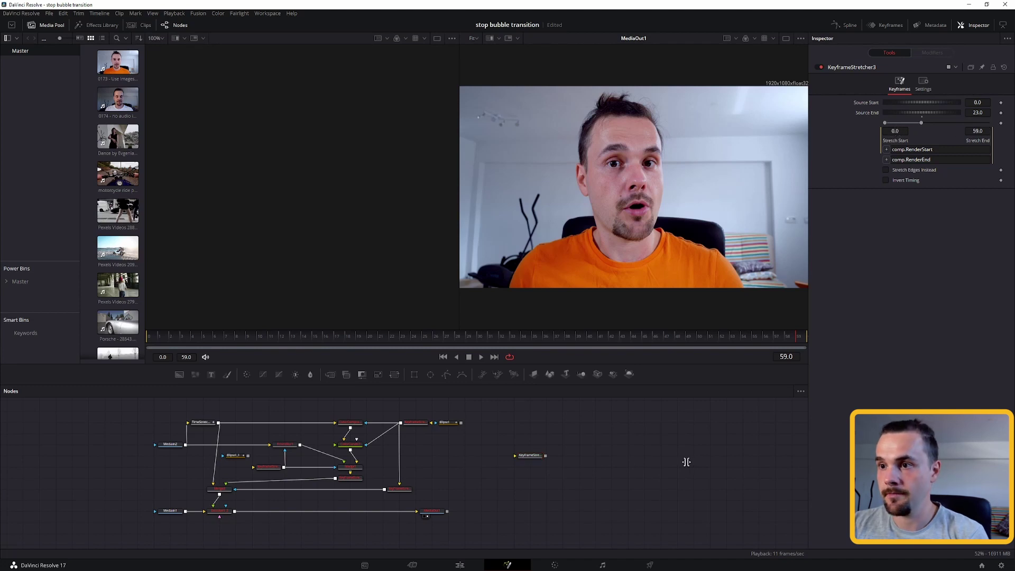
Wire Ellipse1's output into the KeyframeStretcher node's mask input.
{"action": "left_click", "coordinate": [449, 423]}
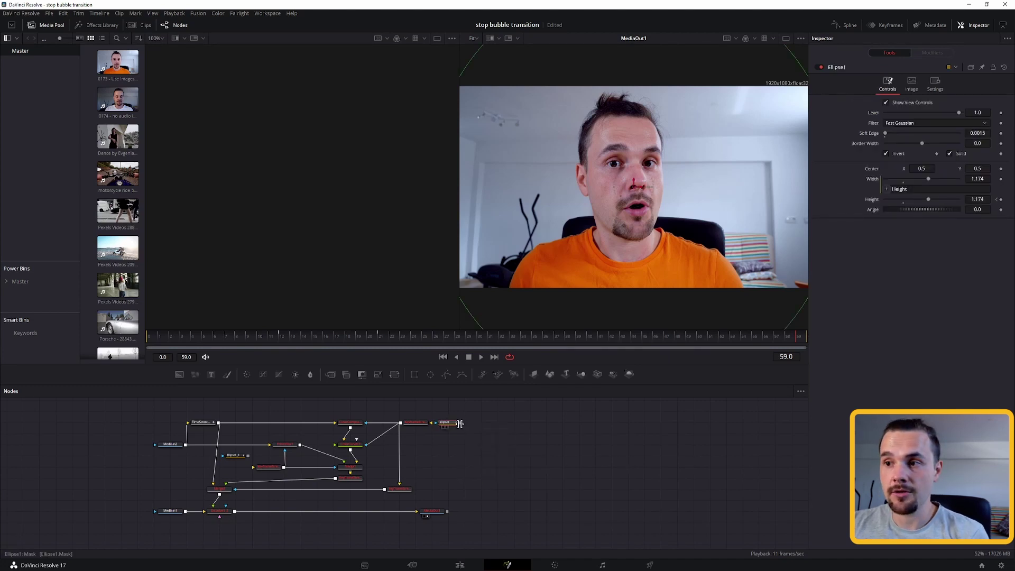
{"action": "left_click_drag", "start_coordinate": [461, 423], "coordinate": [431, 422]}
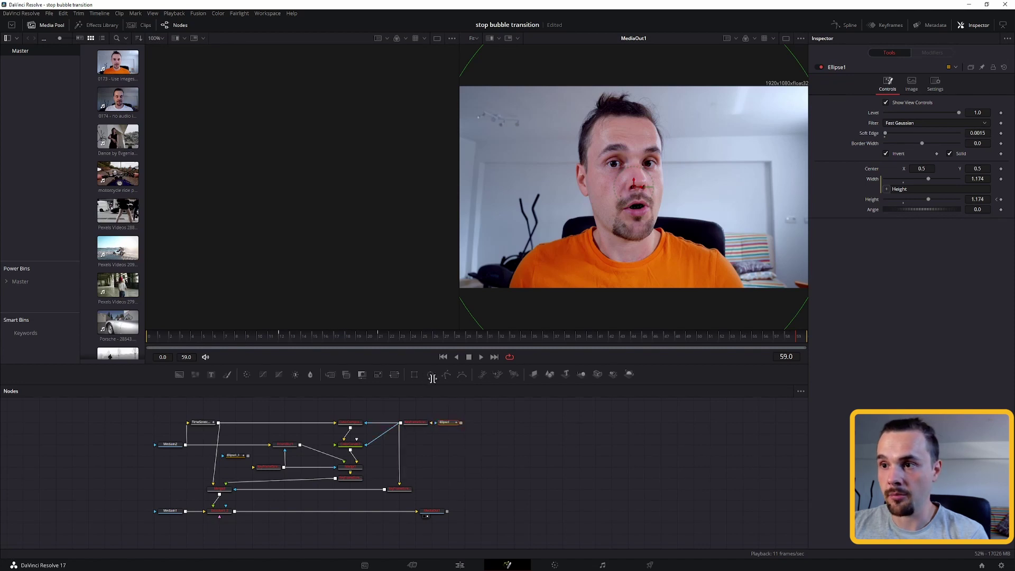
{"action": "left_click_drag", "start_coordinate": [461, 422], "coordinate": [431, 423]}
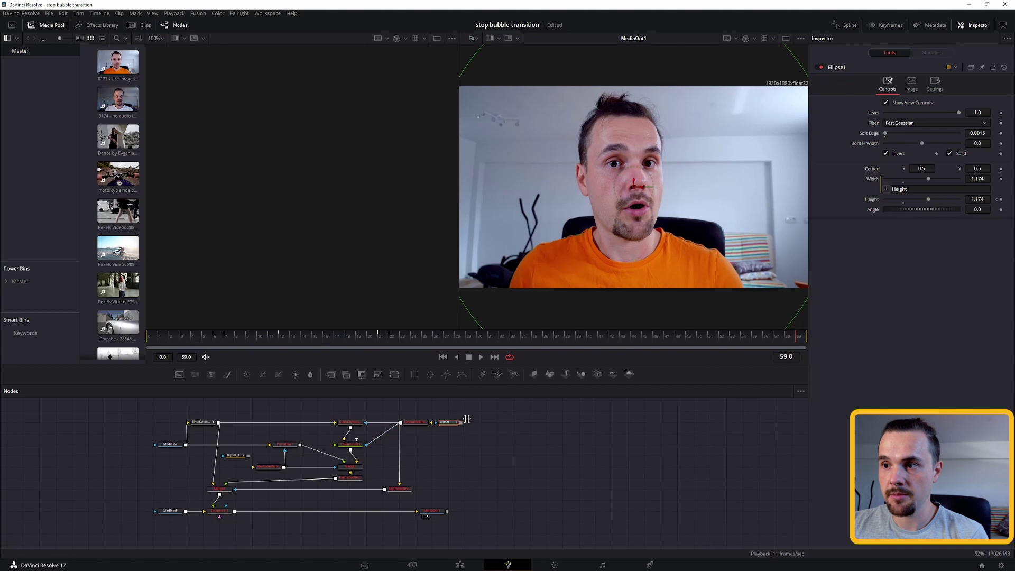